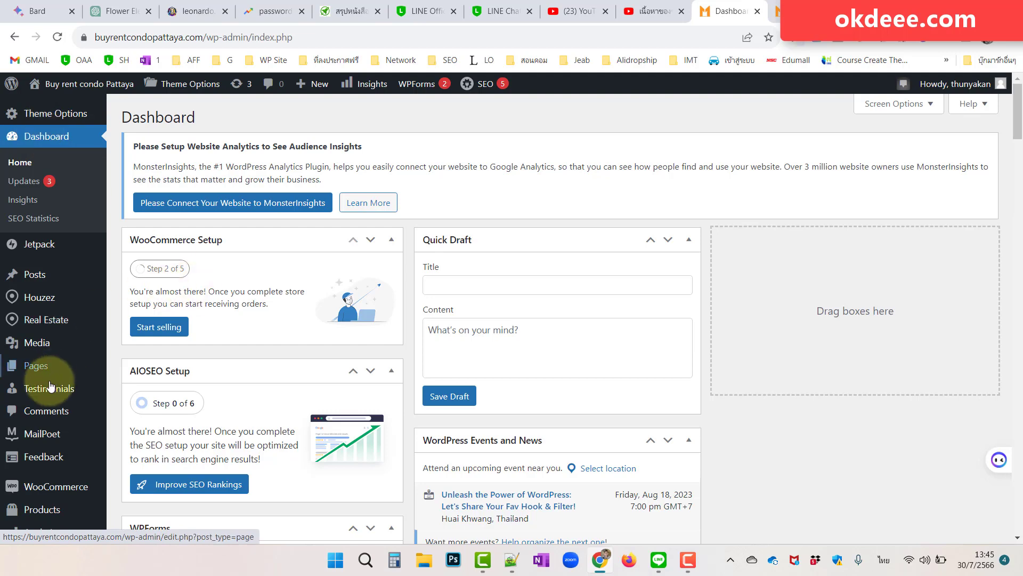
Step: Open the Menus page of the site's appearance settings
scroll(48, 434, down, 3)
scroll(50, 434, down, 2)
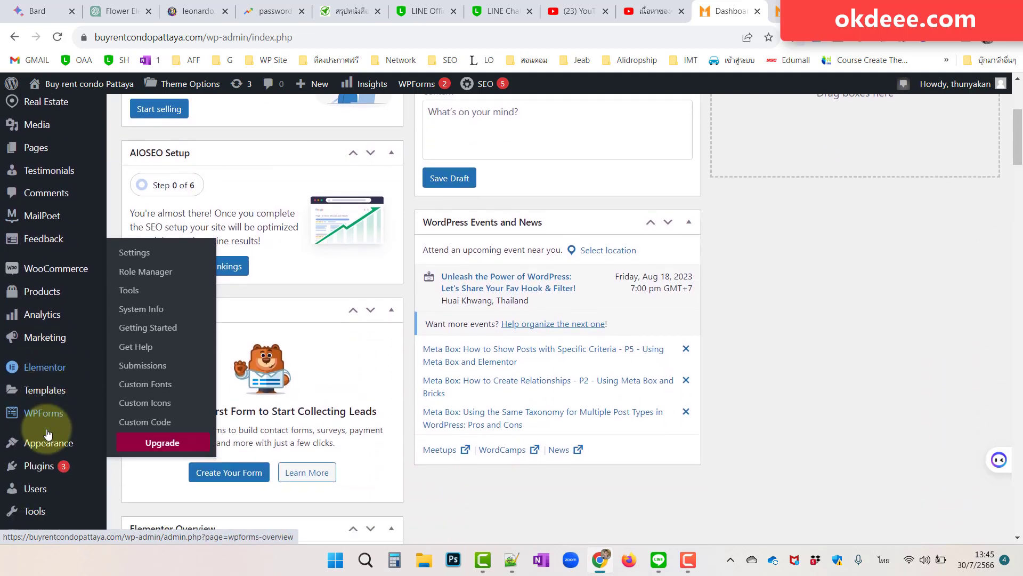
mouse_move(42, 426)
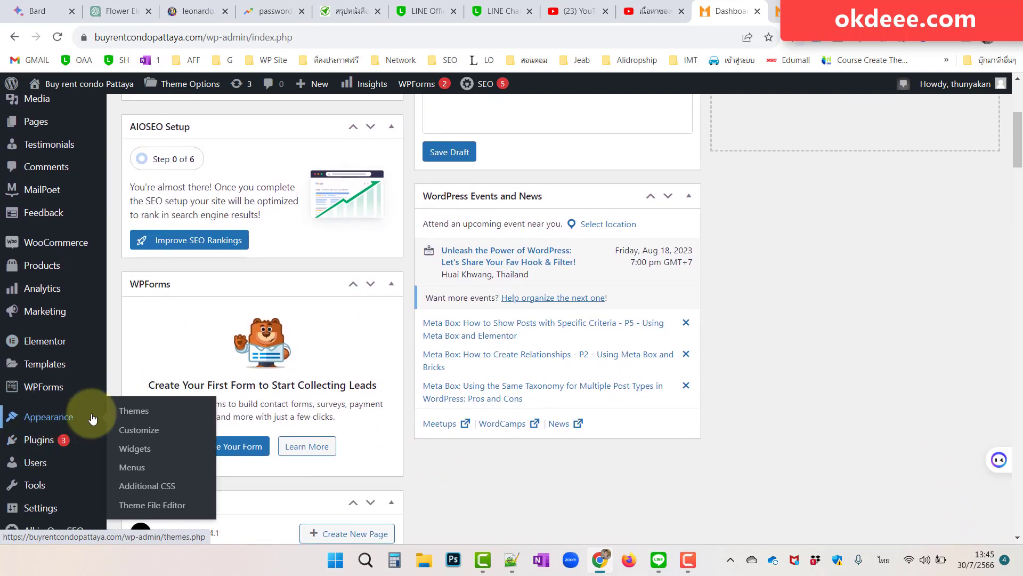
click(128, 469)
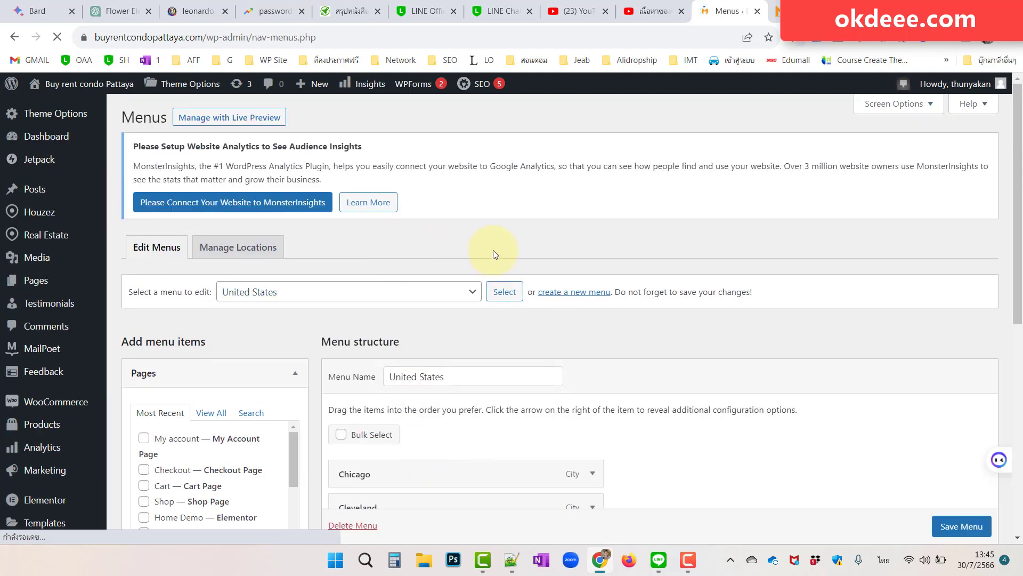
Step: Look through the list of existing menus that can be edited
scroll(493, 252, down, 2)
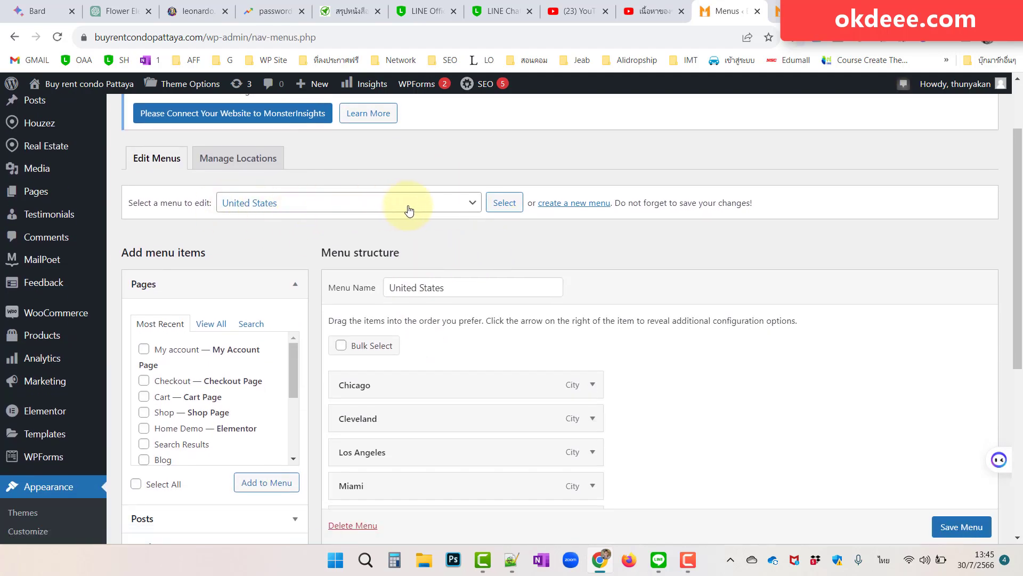
click(472, 201)
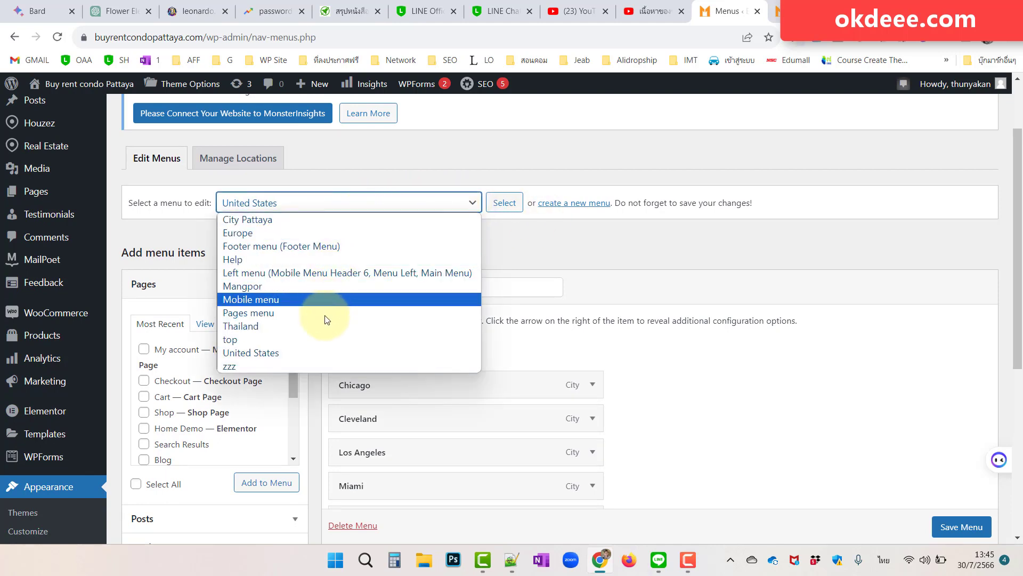
click(548, 249)
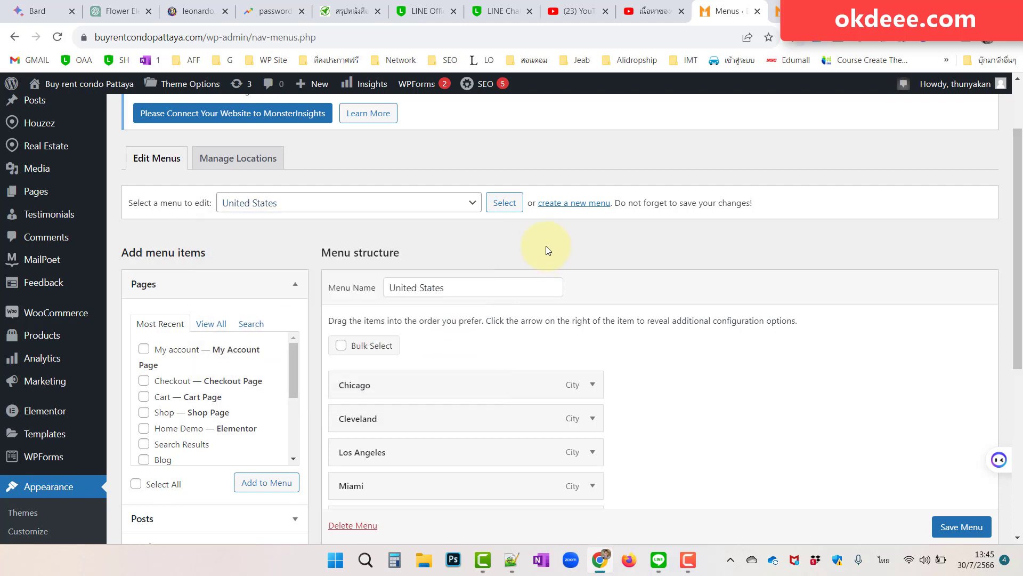
Step: Start a new menu and enter footerCity as its name
scroll(576, 280, up, 2)
click(565, 269)
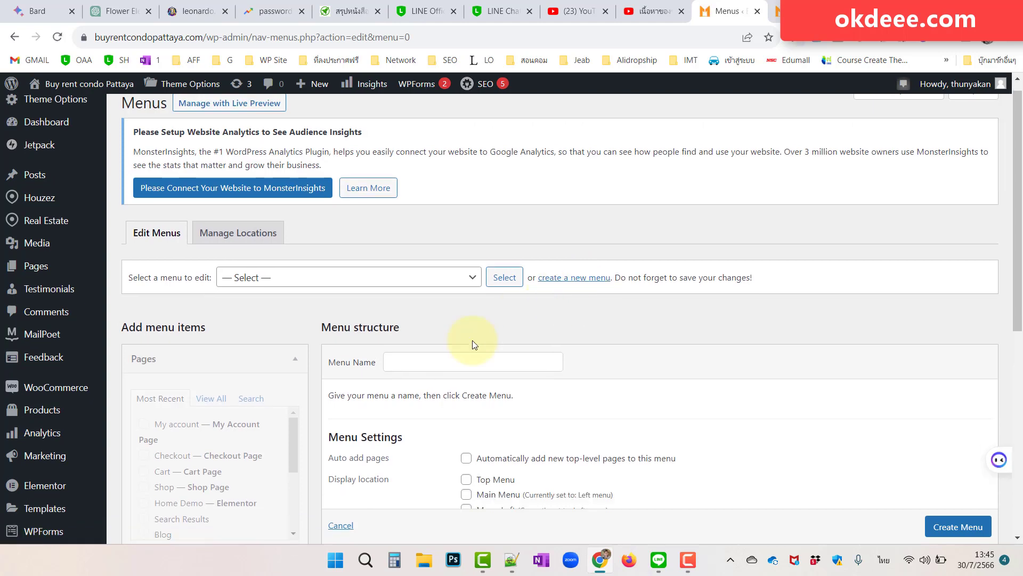
click(510, 347)
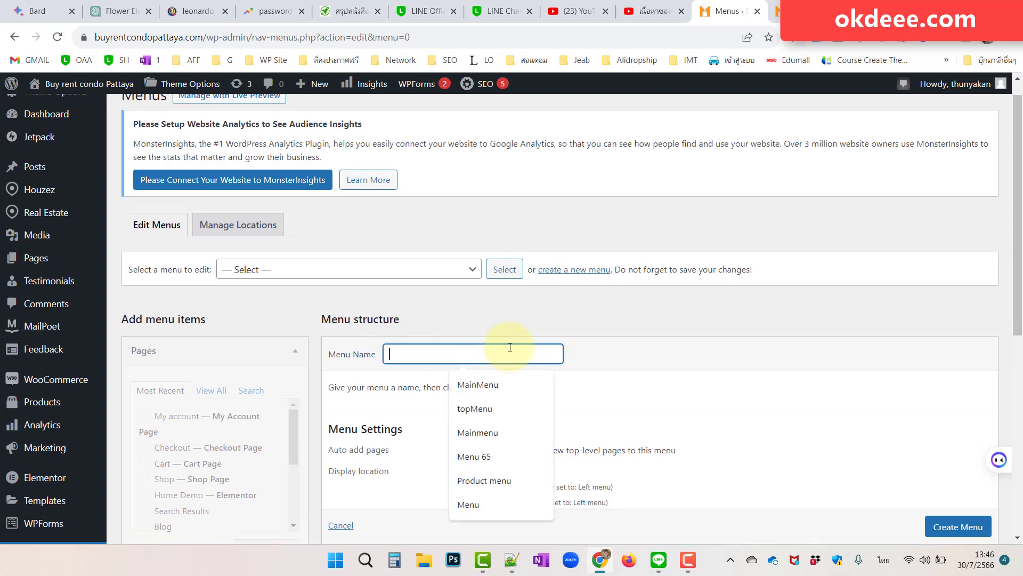
text(ดน)
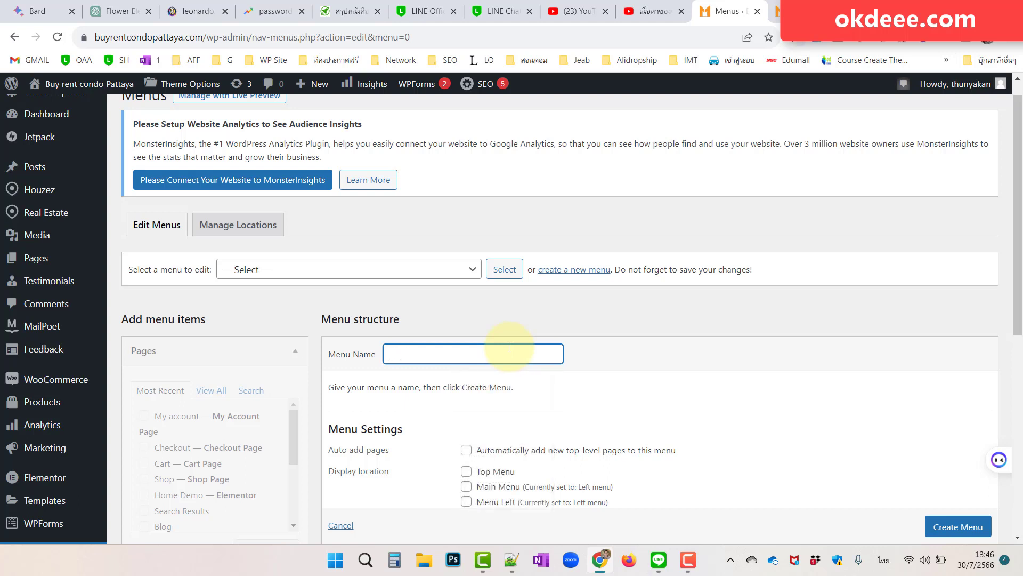
key(grave)
text(foot)
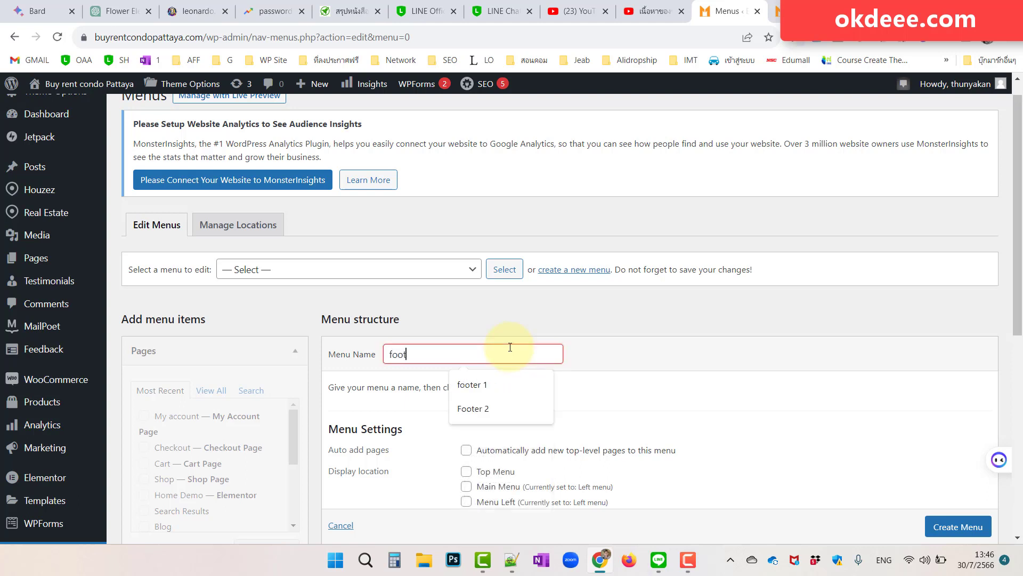
text(erCity)
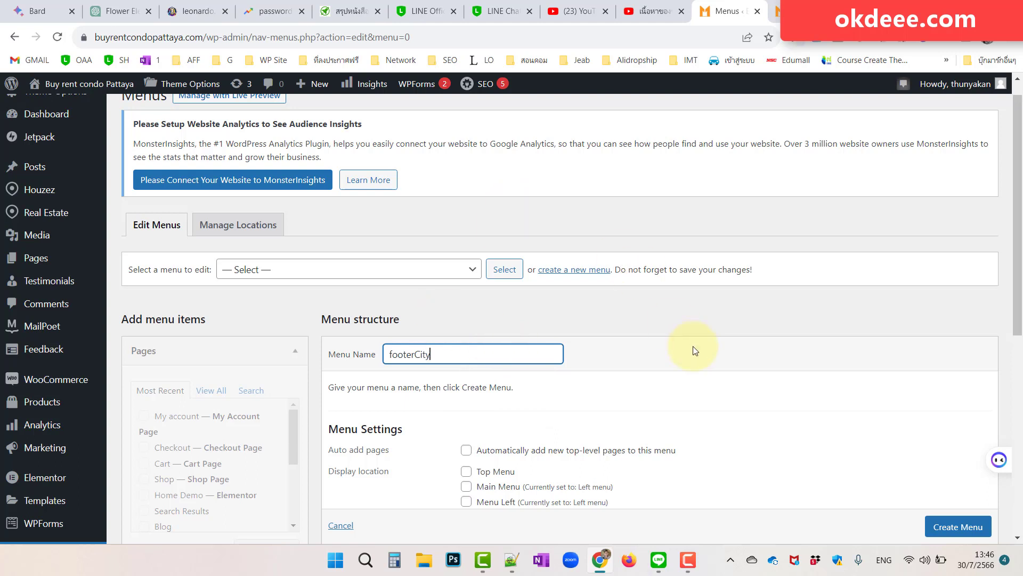
click(738, 376)
scroll(738, 376, down, 2)
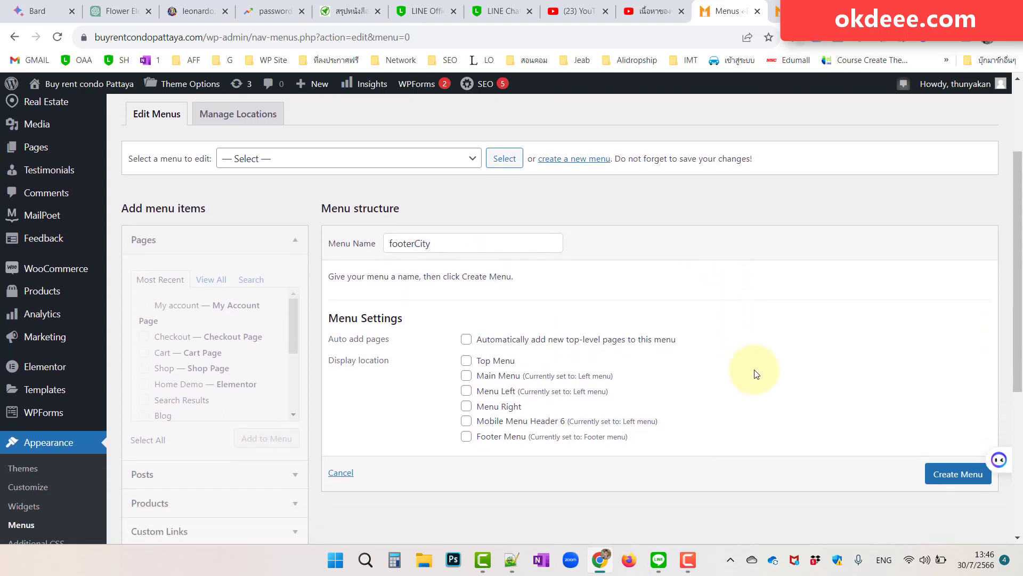
click(937, 515)
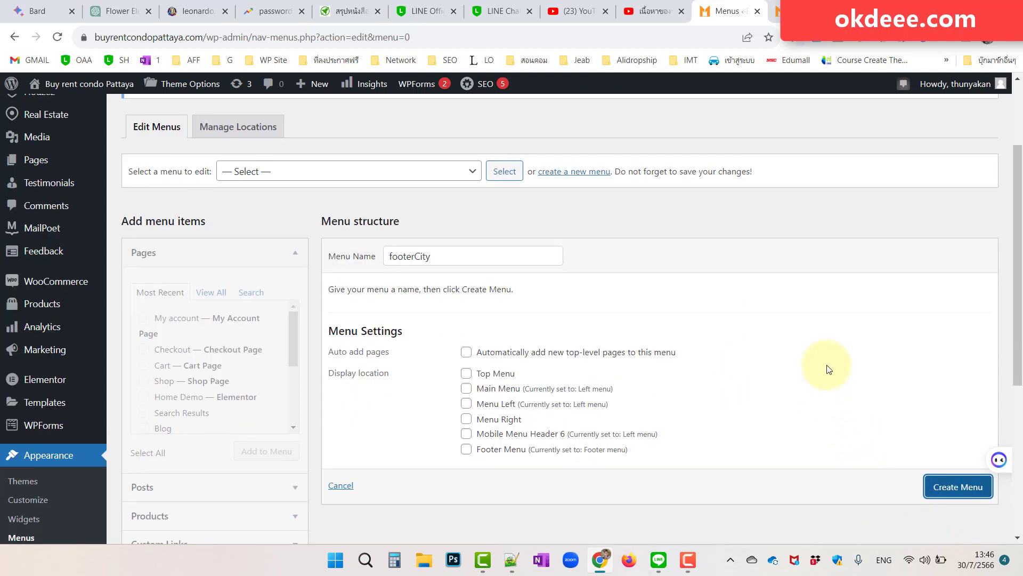
scroll(368, 243, up, 1)
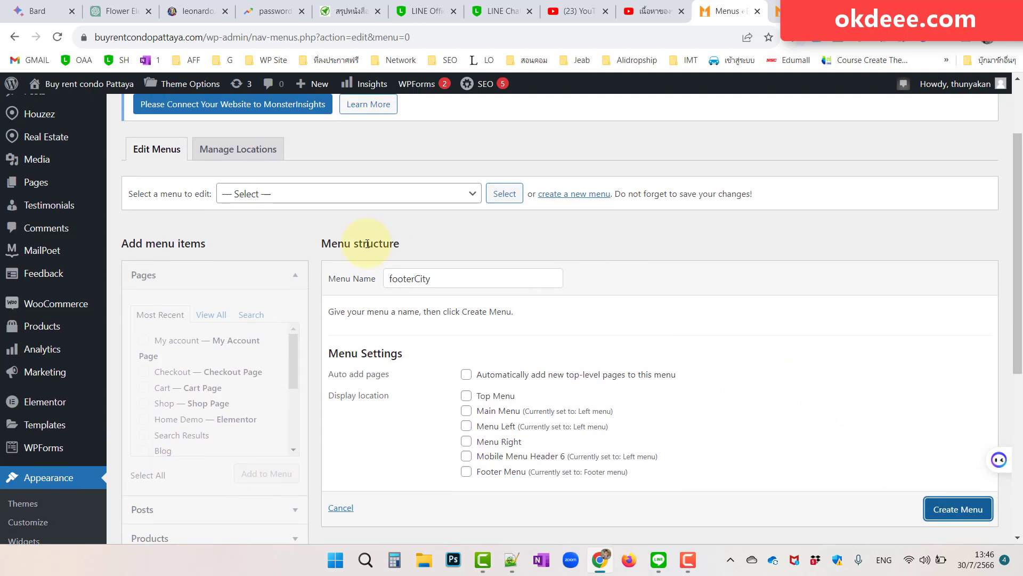
Step: Collapse the Pages item group and enable the City element in the page's screen options
click(296, 276)
scroll(253, 277, down, 1)
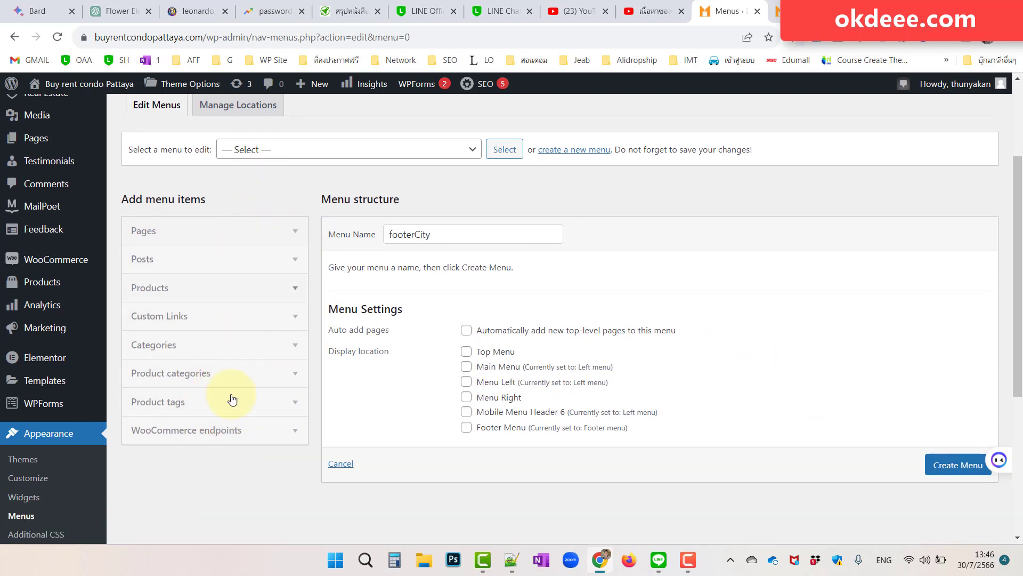
scroll(828, 245, up, 3)
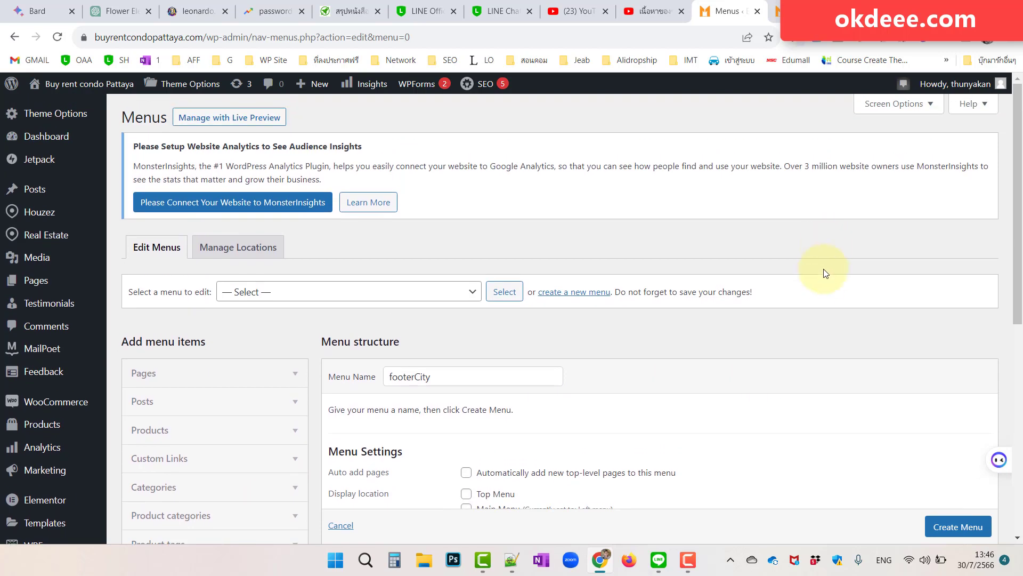
click(930, 106)
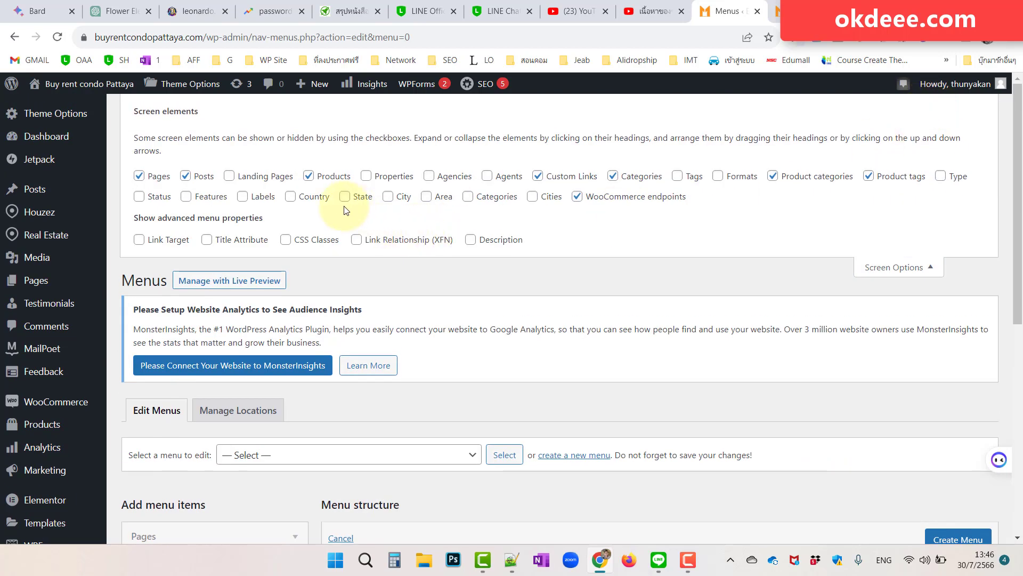
click(387, 197)
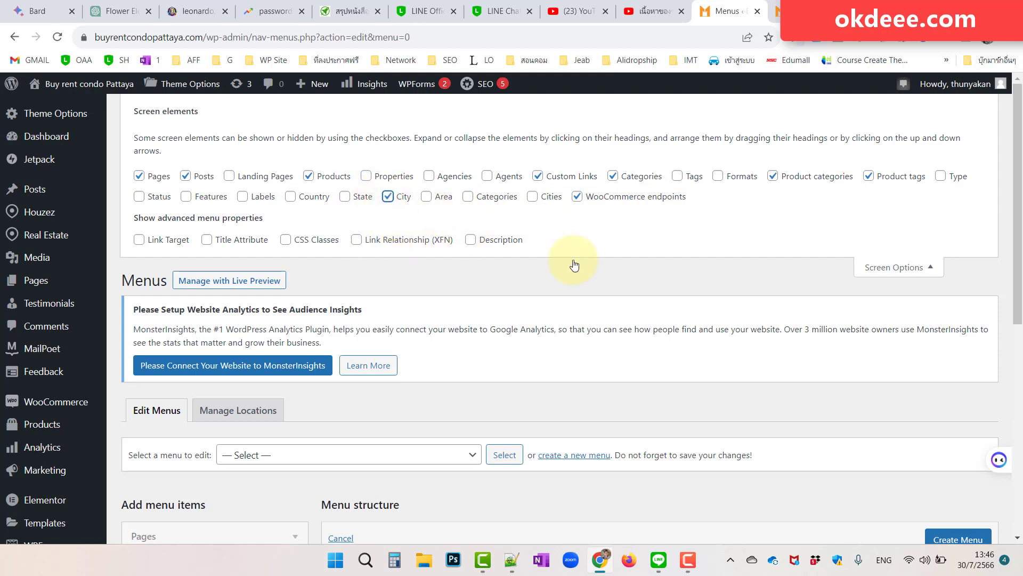
click(930, 271)
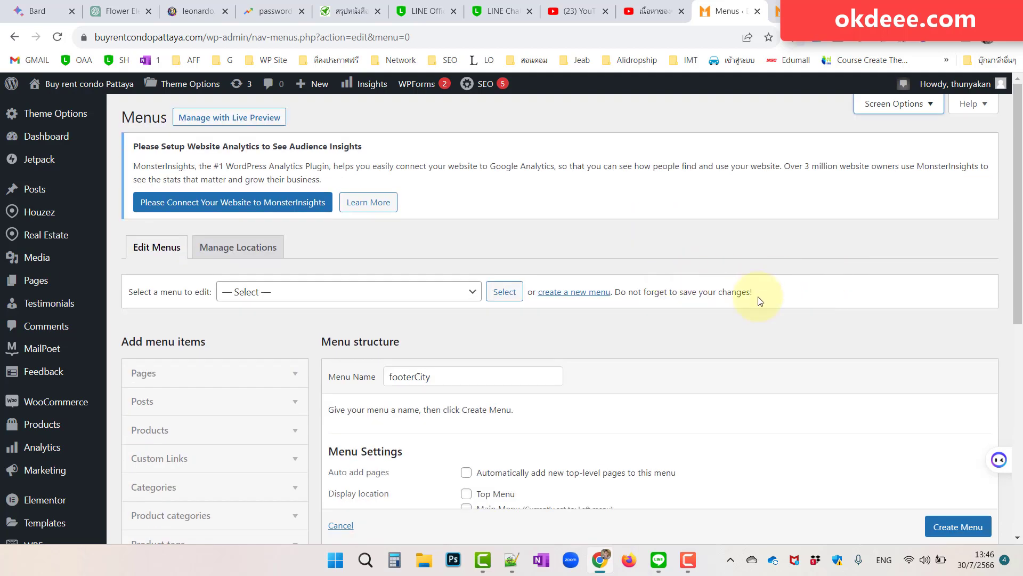
Step: Expand the City item group and view the full list of cities
scroll(754, 297, down, 3)
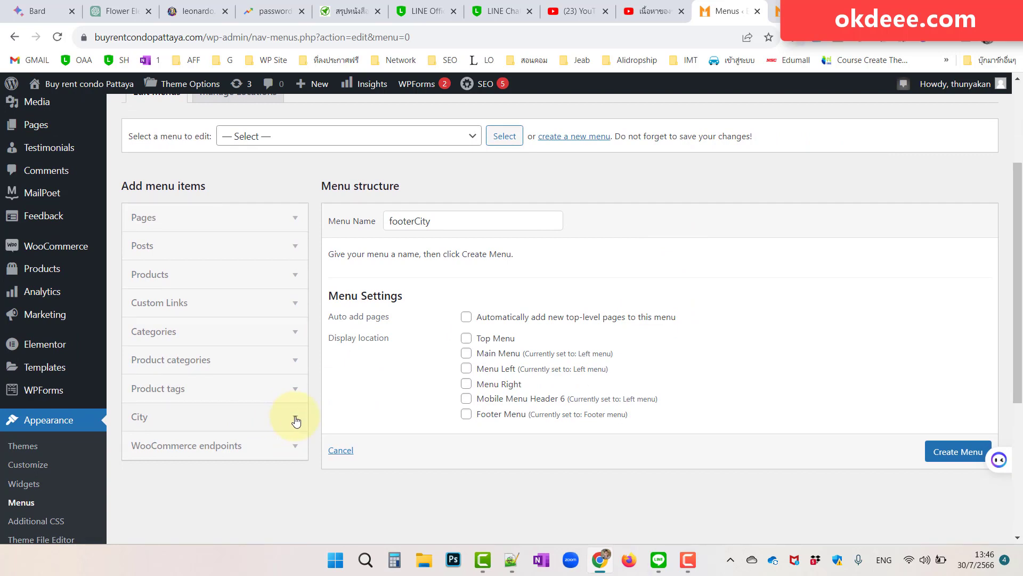
click(296, 419)
scroll(256, 419, down, 3)
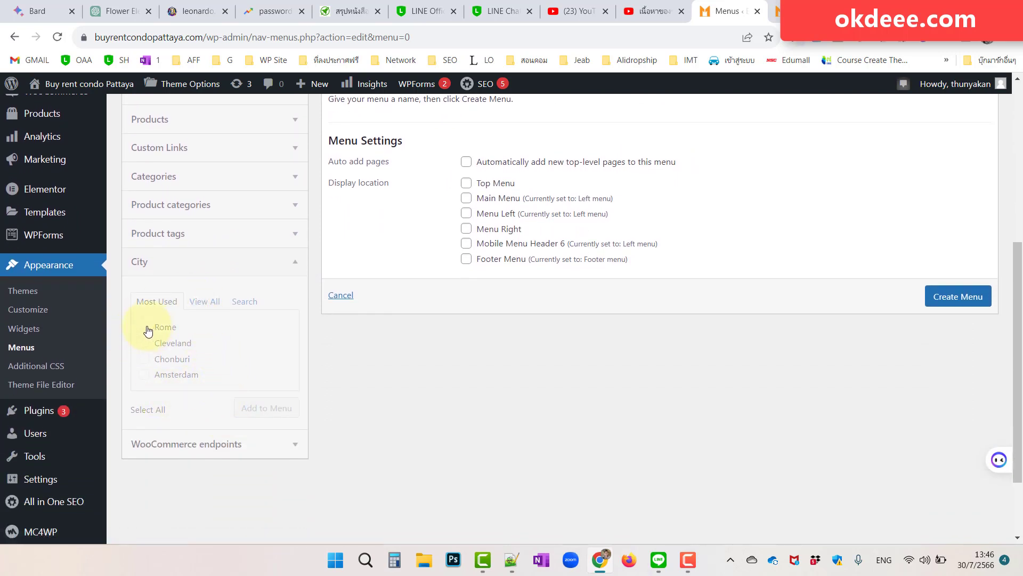
click(205, 302)
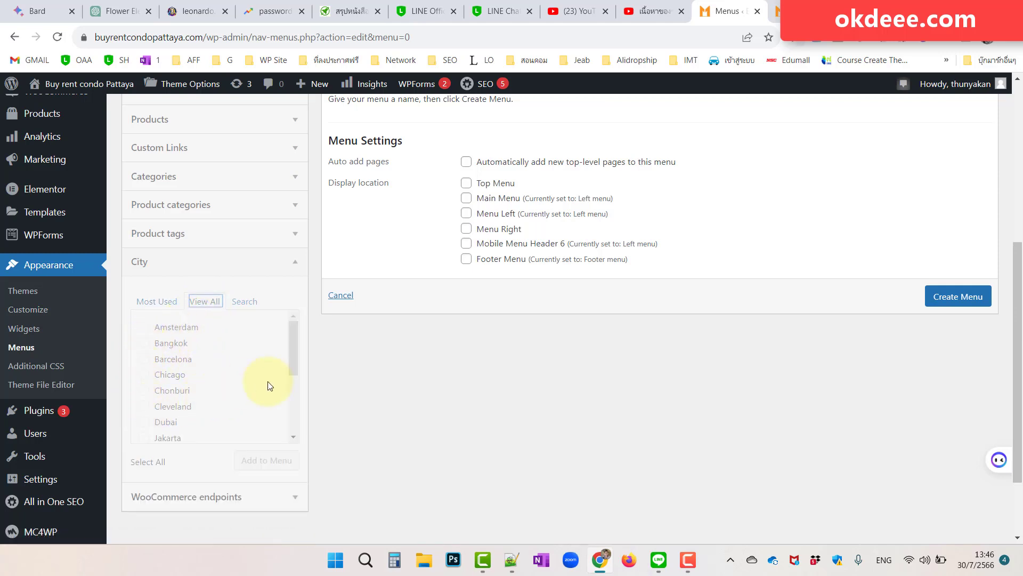
Step: Create the footerCity menu and collapse the Pages item group again
scroll(267, 385, up, 3)
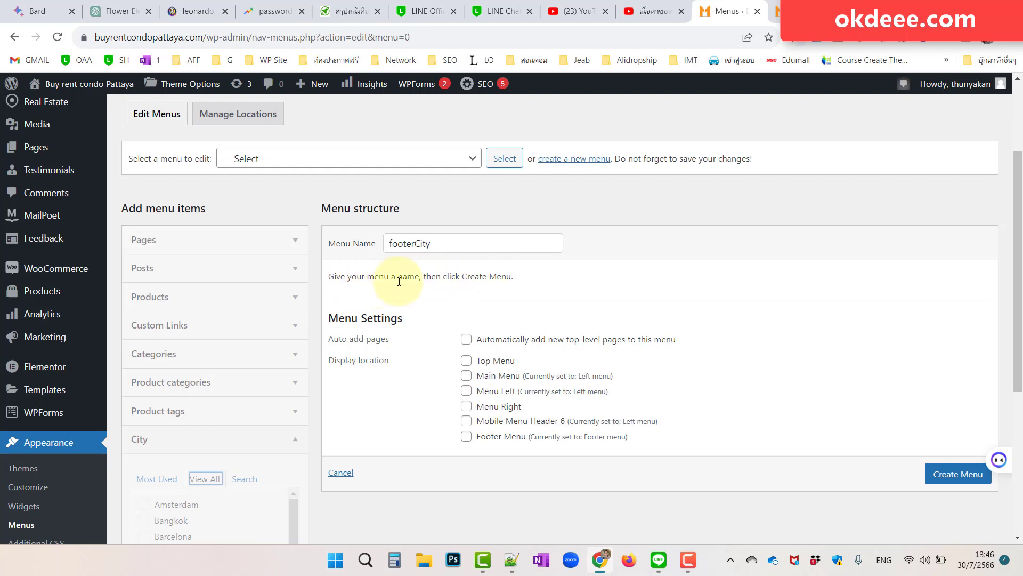
click(983, 479)
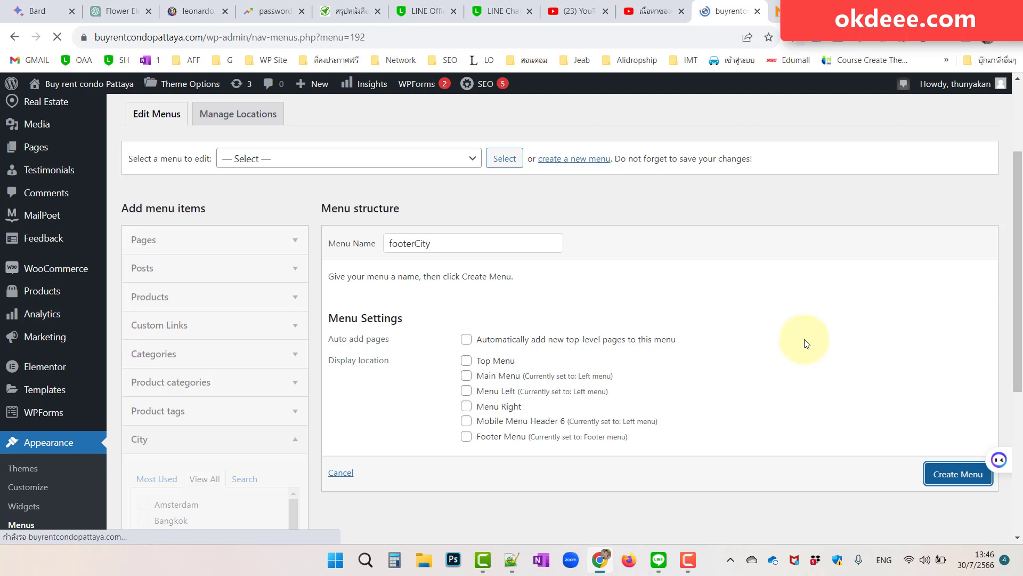
scroll(612, 338, down, 2)
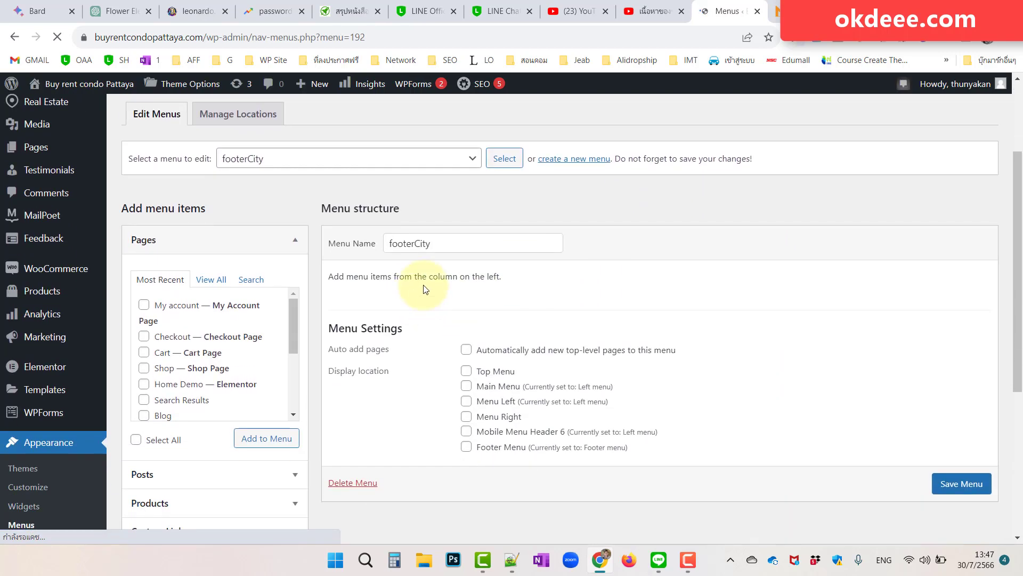
click(298, 243)
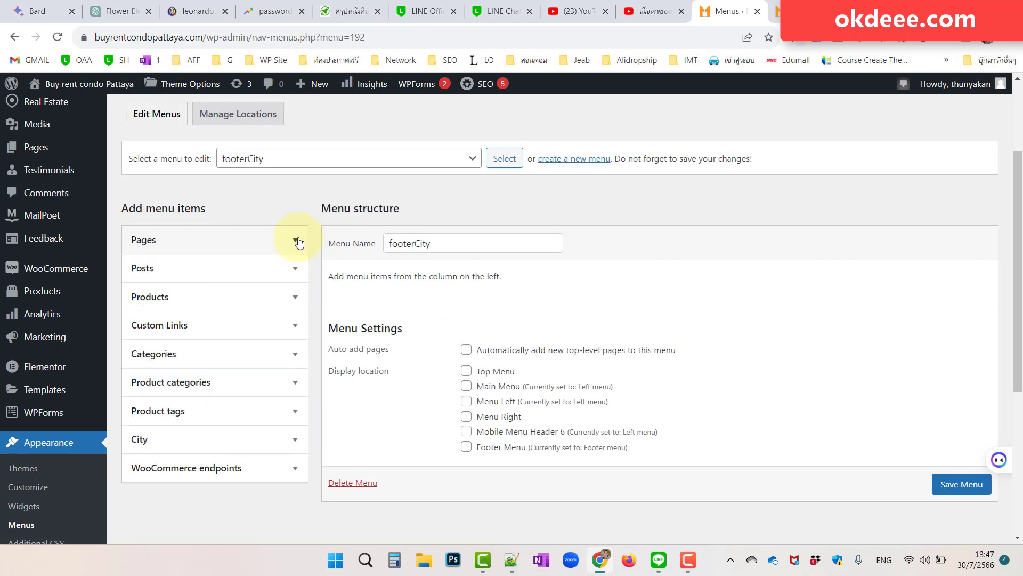
Step: Add Amsterdam, Bangkok and Barcelona from the full City list to the footerCity menu and save it
click(295, 441)
scroll(210, 426, down, 2)
click(205, 346)
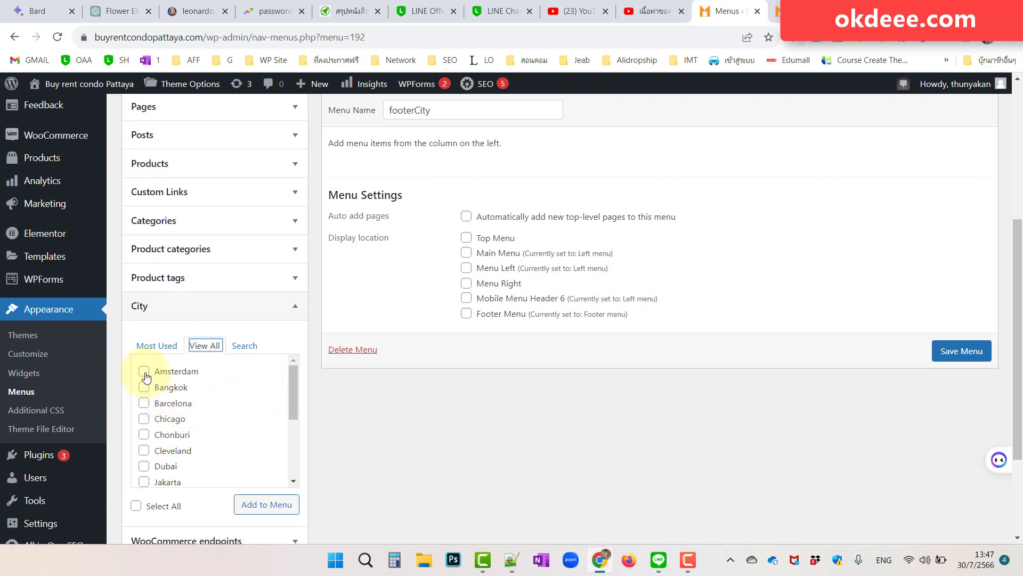
click(144, 404)
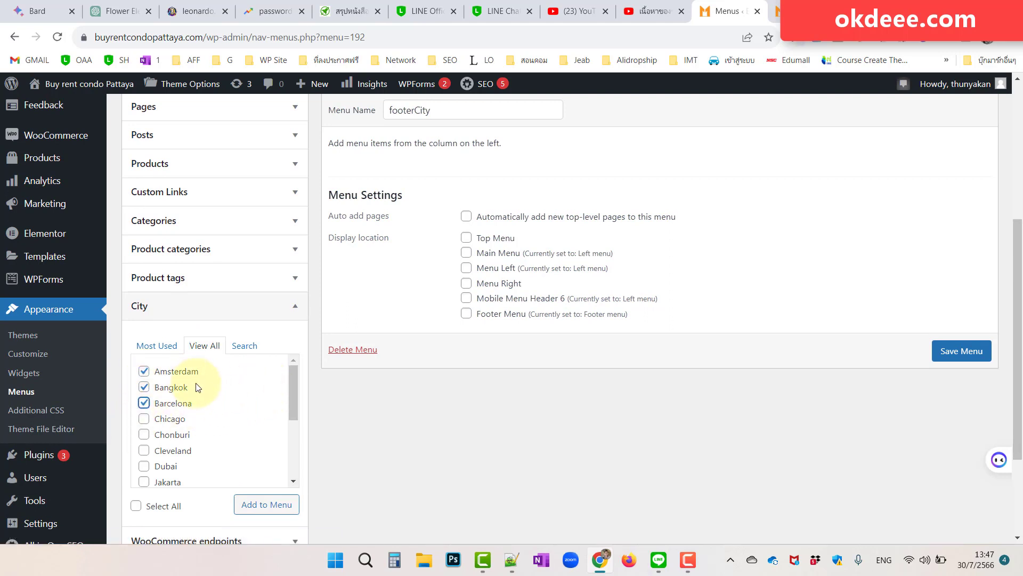
click(268, 505)
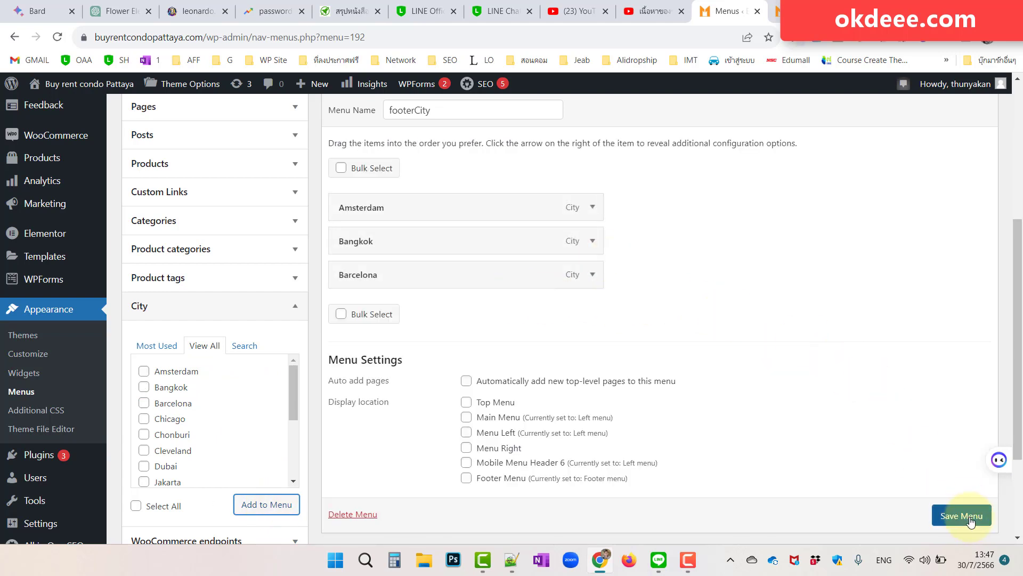
scroll(970, 518, down, 1)
click(954, 486)
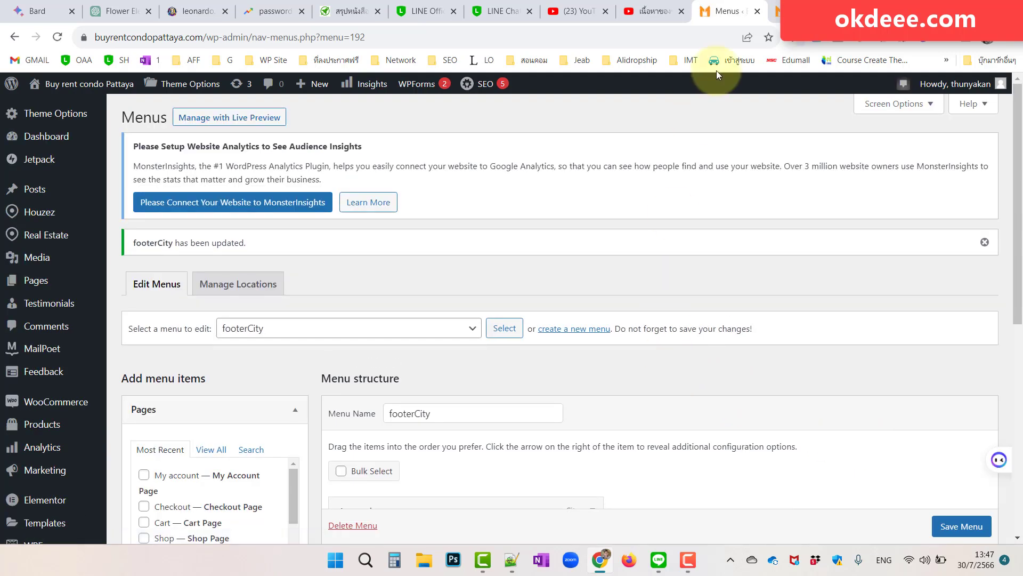
Step: Check the footer on the live site page and return to the menu editor
click(788, 10)
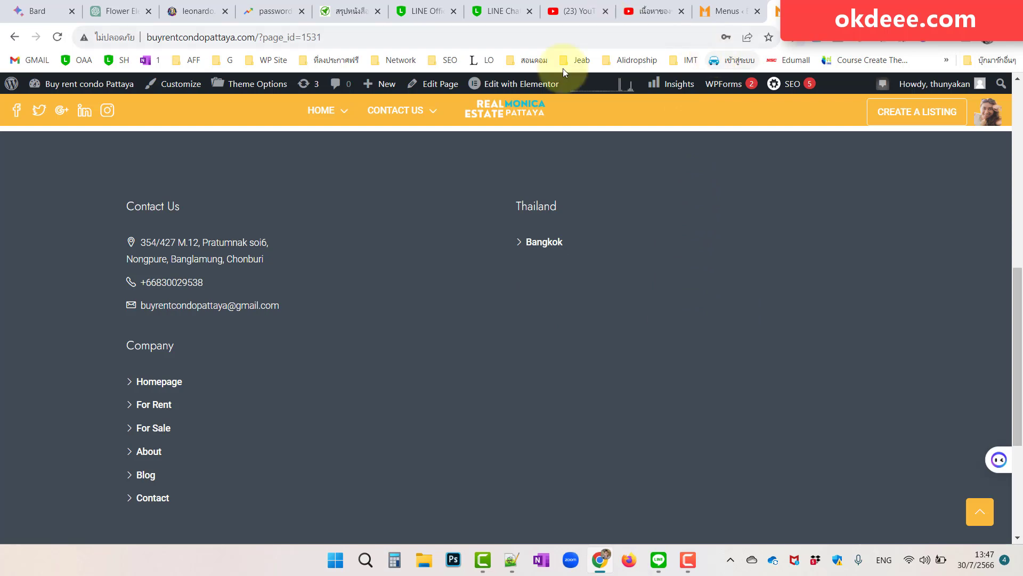
click(720, 12)
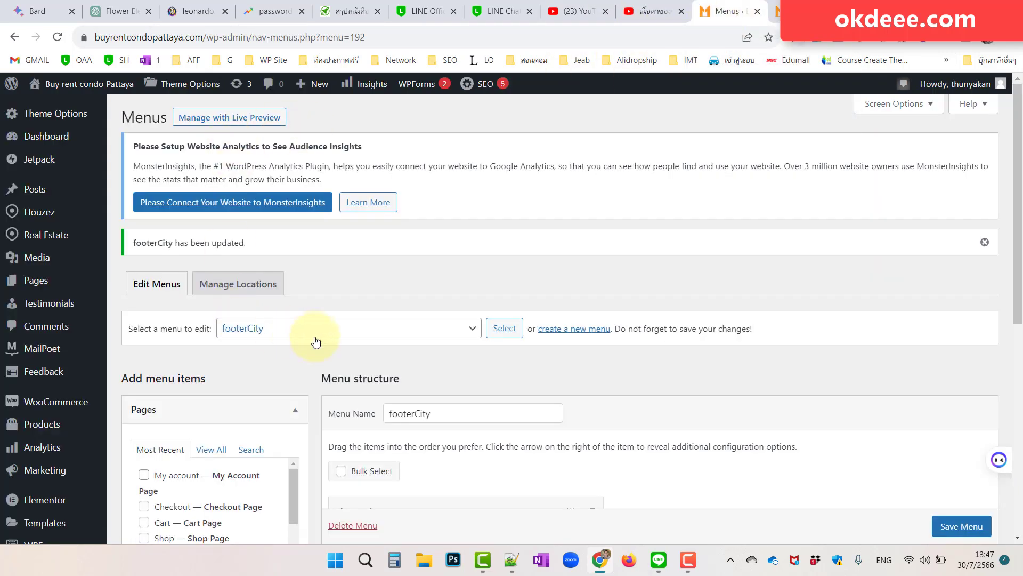
Step: Open the Widgets page of the appearance settings and collapse the Default Sidebar area
scroll(73, 349, down, 2)
scroll(72, 350, down, 3)
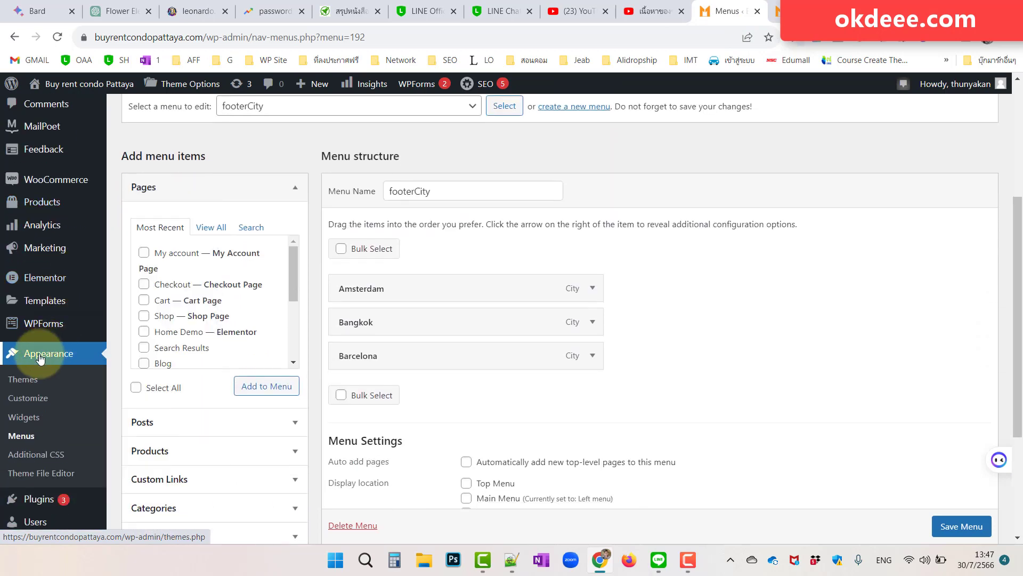
click(20, 420)
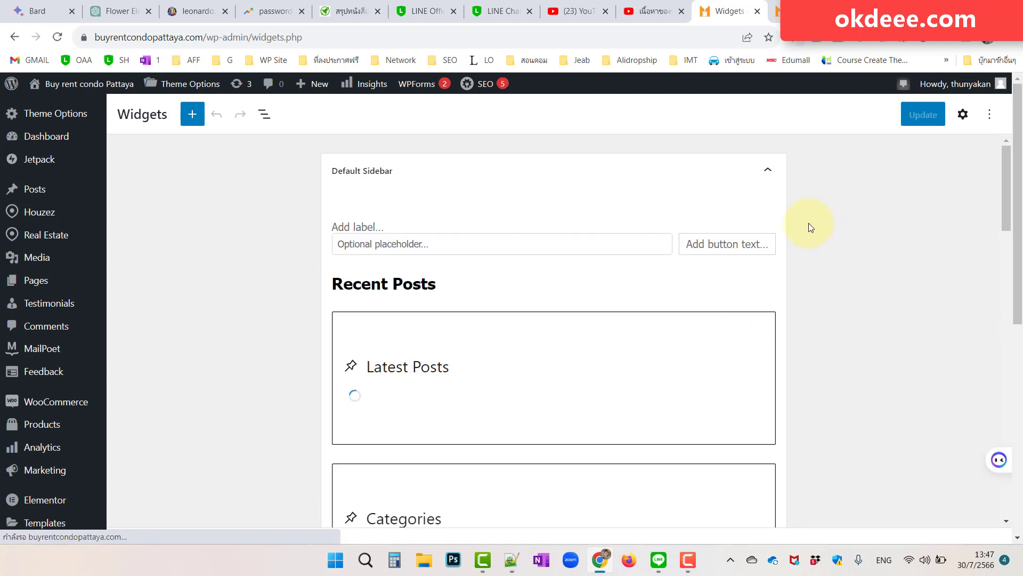
click(769, 171)
scroll(877, 274, down, 5)
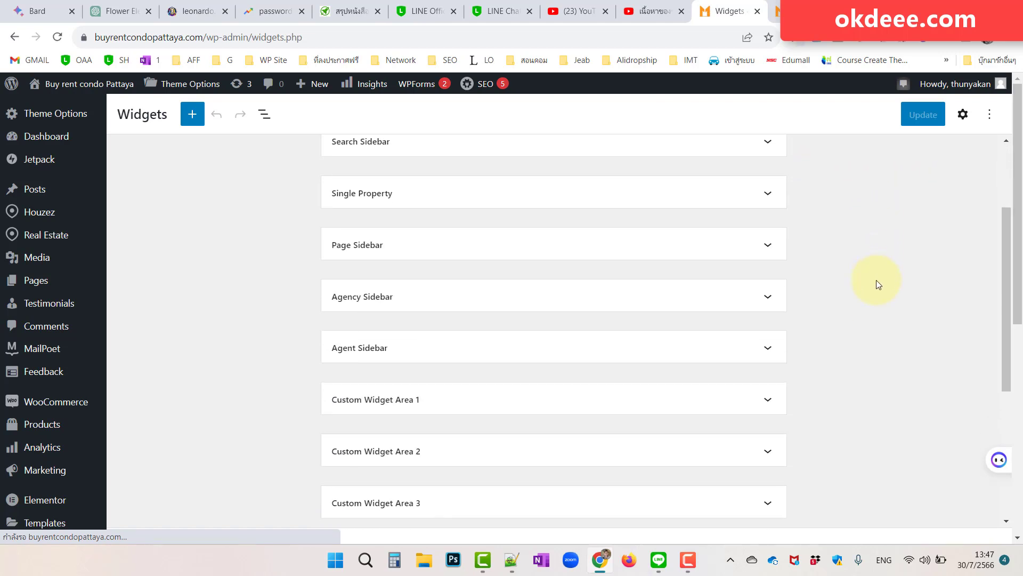
Step: Expand Footer Area 1, compare its widgets with the footer on the live site page, and collapse it again
scroll(876, 285, down, 3)
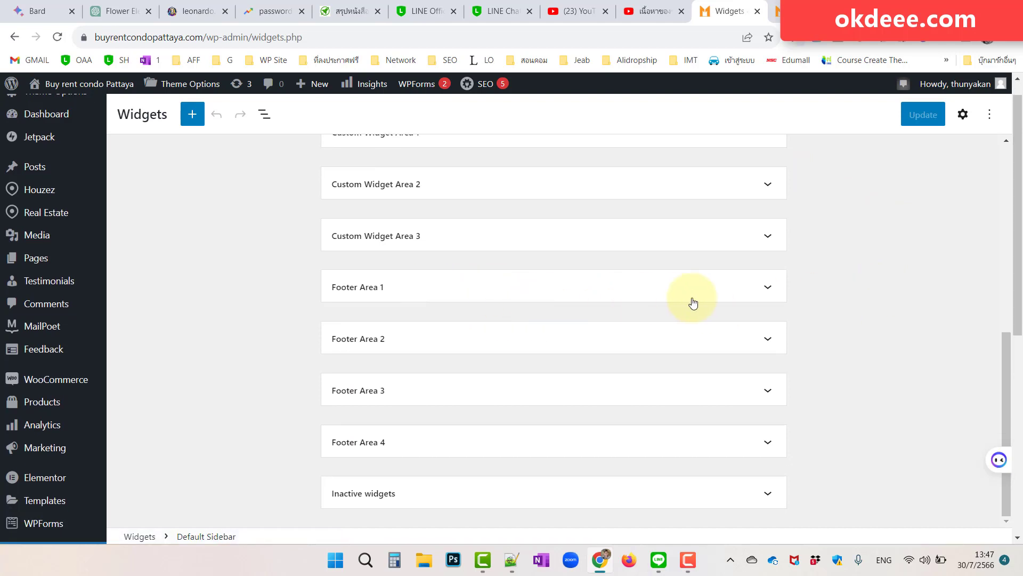
click(770, 288)
scroll(778, 286, down, 2)
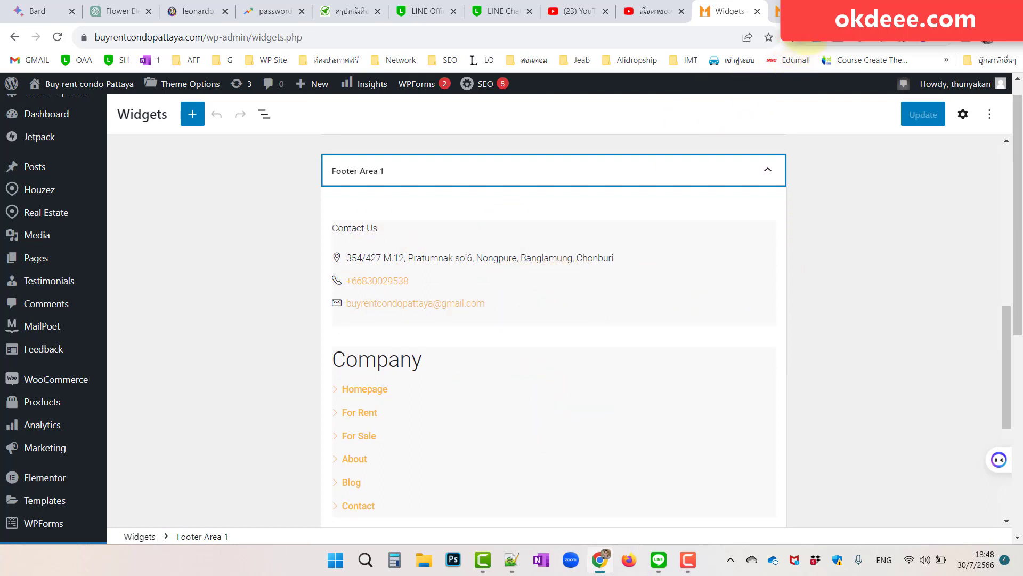
click(794, 10)
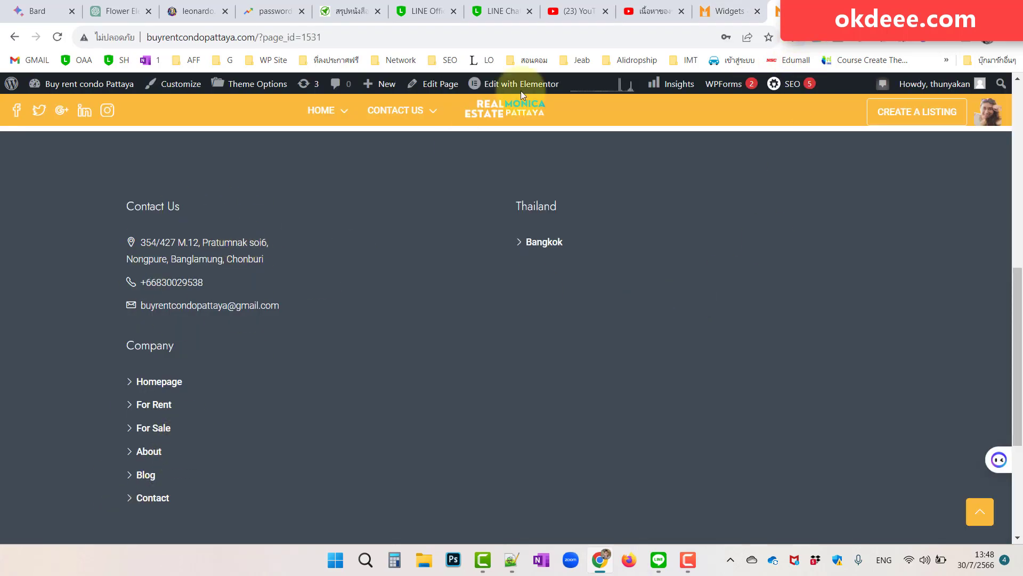
click(712, 21)
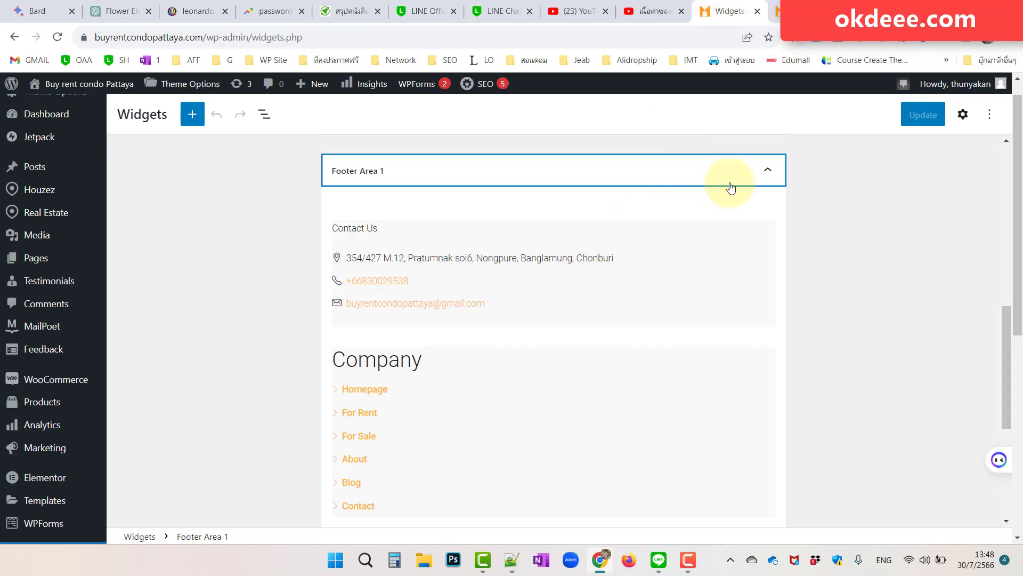
click(772, 171)
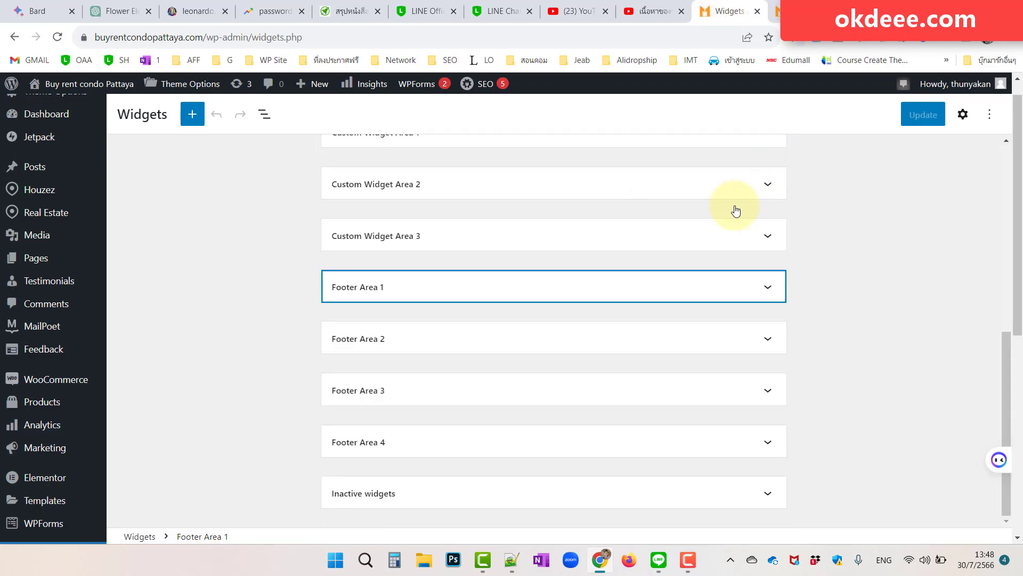
Step: Expand Footer Area 2 and search the blocks for "menu" to add a Navigation Menu widget to it
click(757, 339)
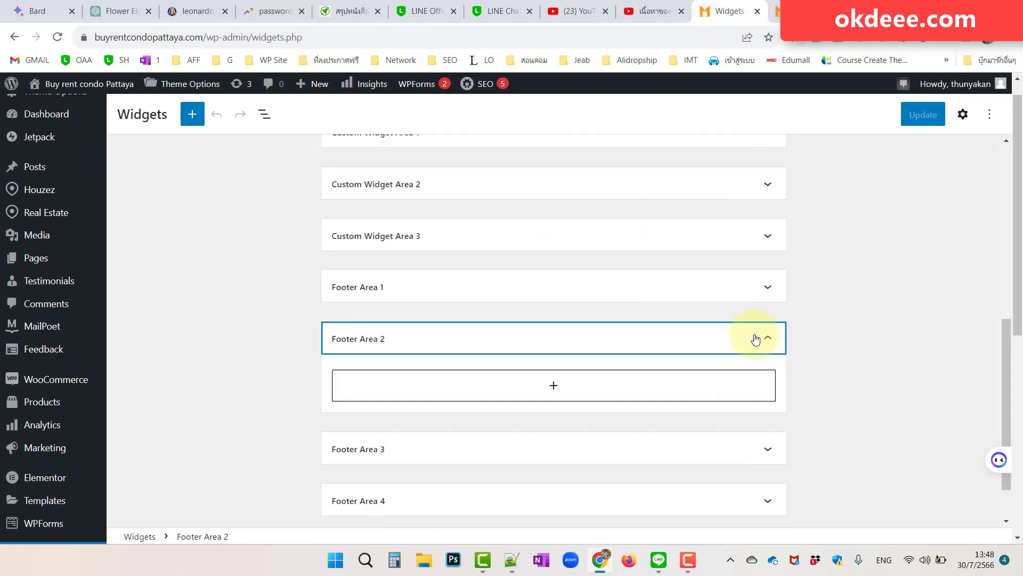
click(554, 388)
click(554, 387)
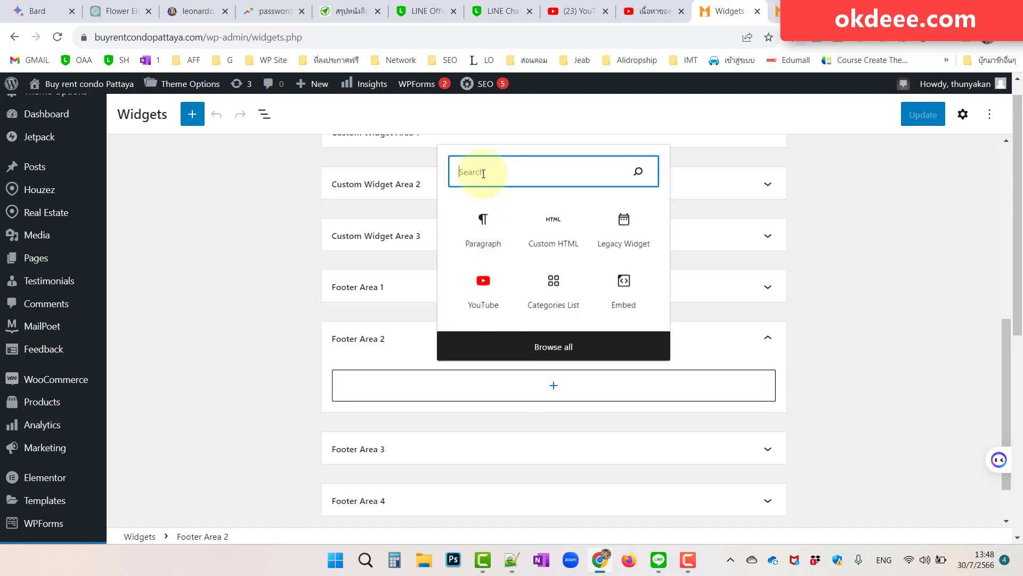
text(men)
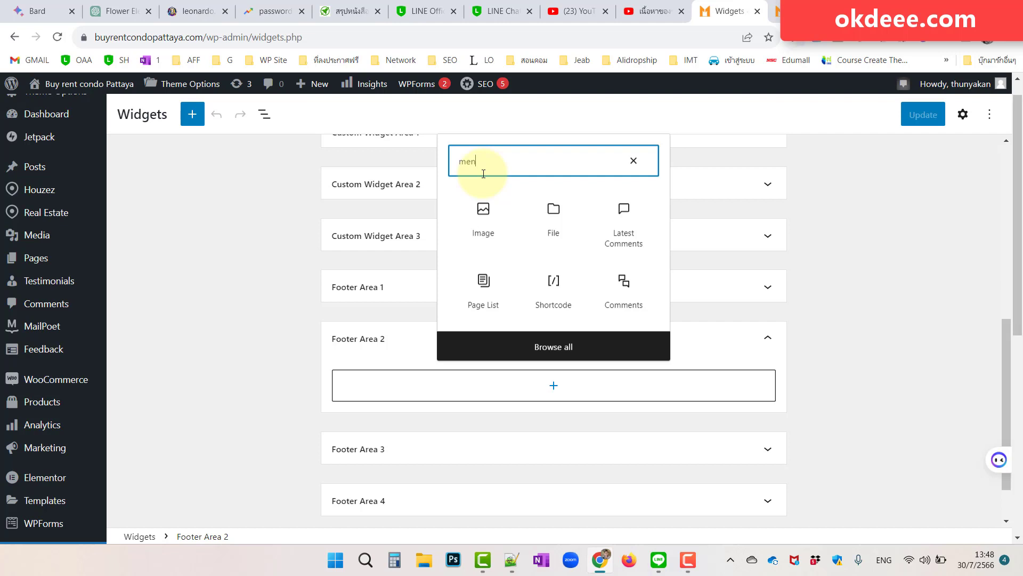
text(u)
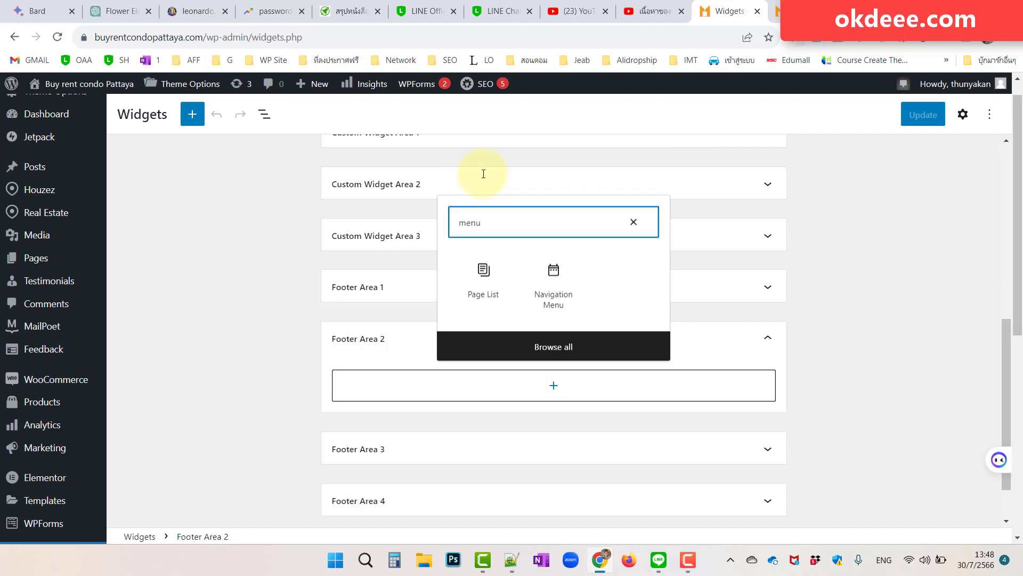
click(555, 273)
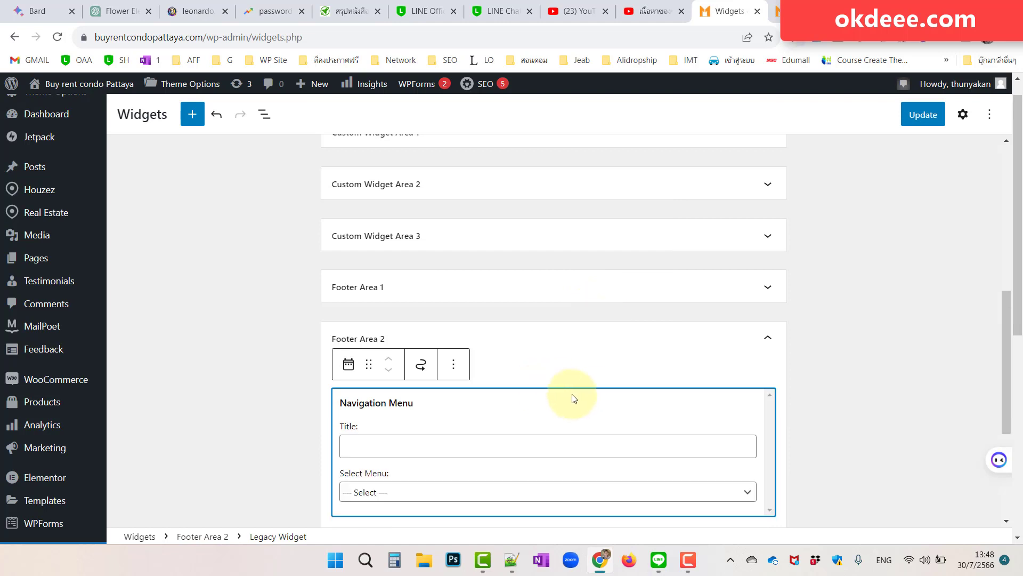
Step: Title the new navigation menu widget Footer City, assign it the footerCity menu and save the widget changes
scroll(573, 395, down, 2)
click(405, 358)
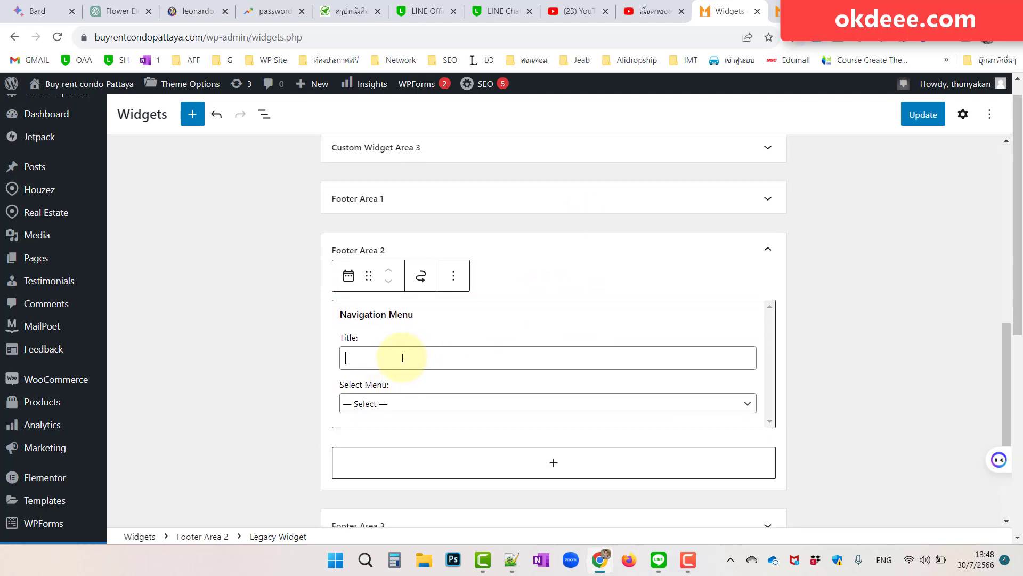
text(Footer City)
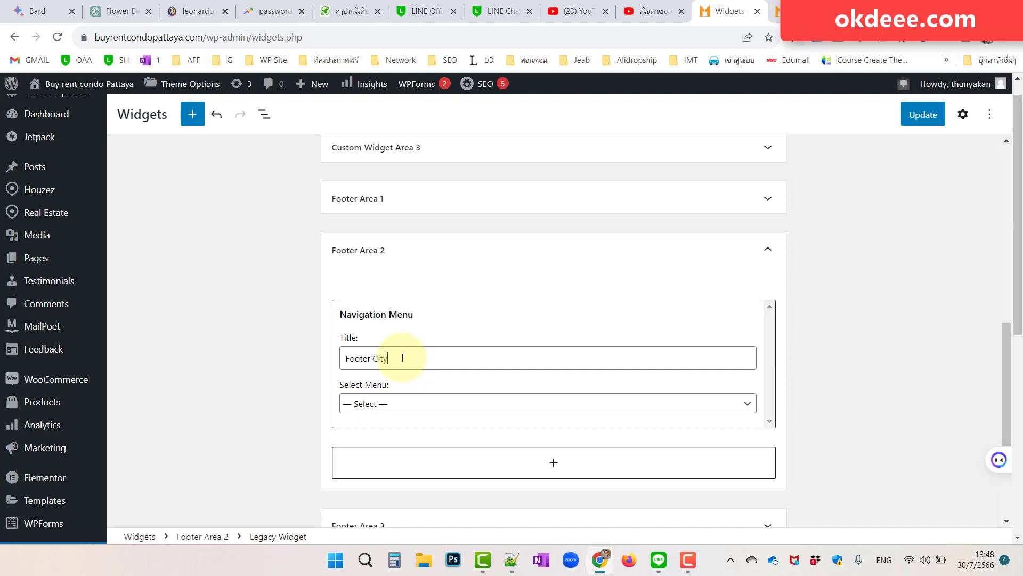
click(482, 409)
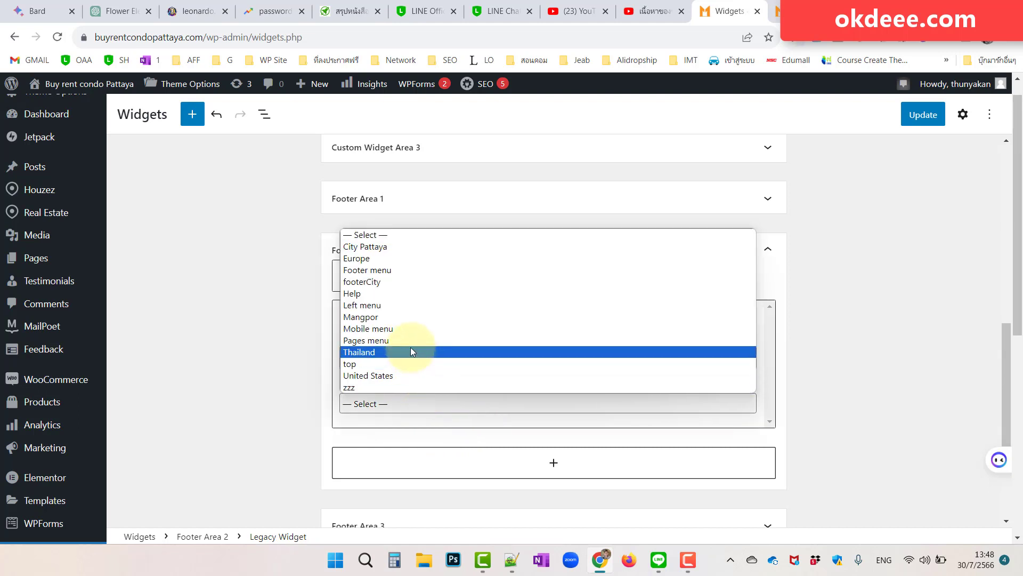
click(400, 281)
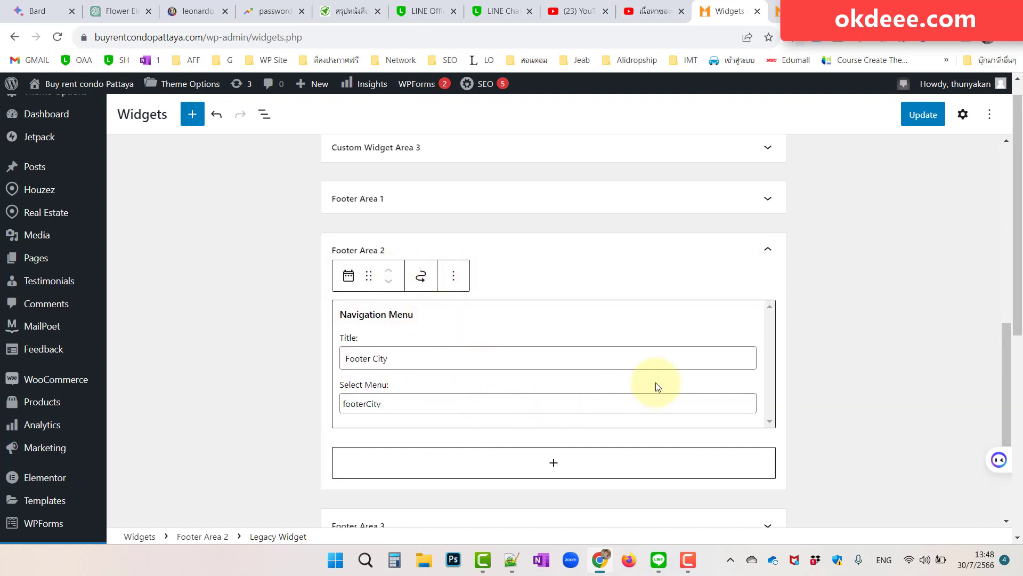
click(851, 344)
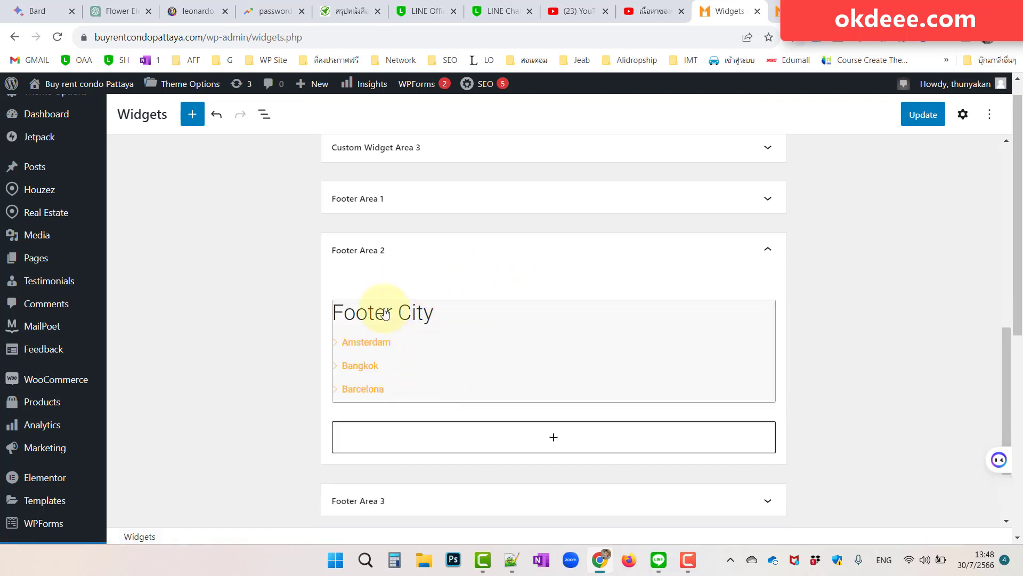
click(924, 118)
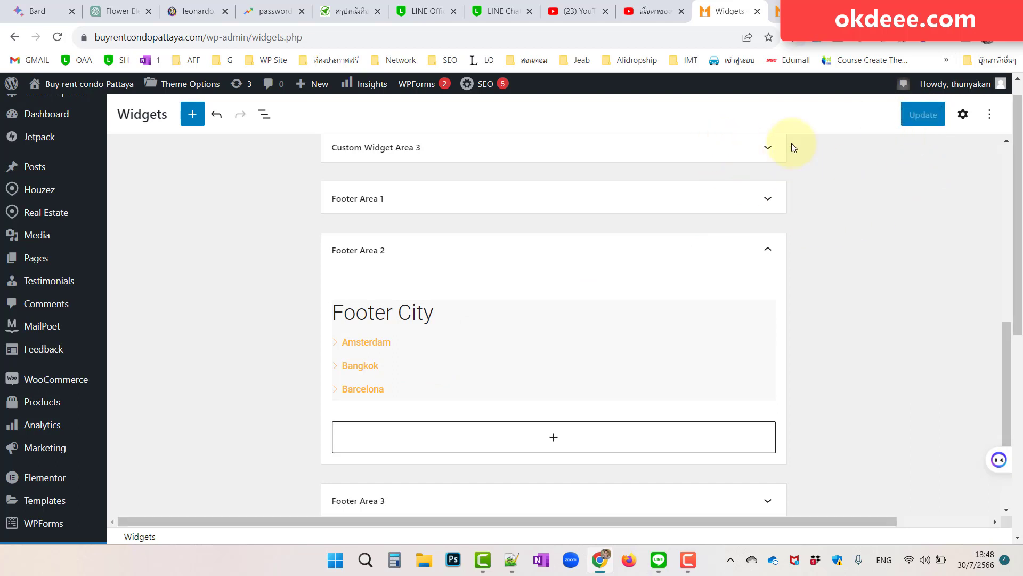
Step: Reload the live site page to check its footer and return to the widget settings
click(777, 10)
click(57, 37)
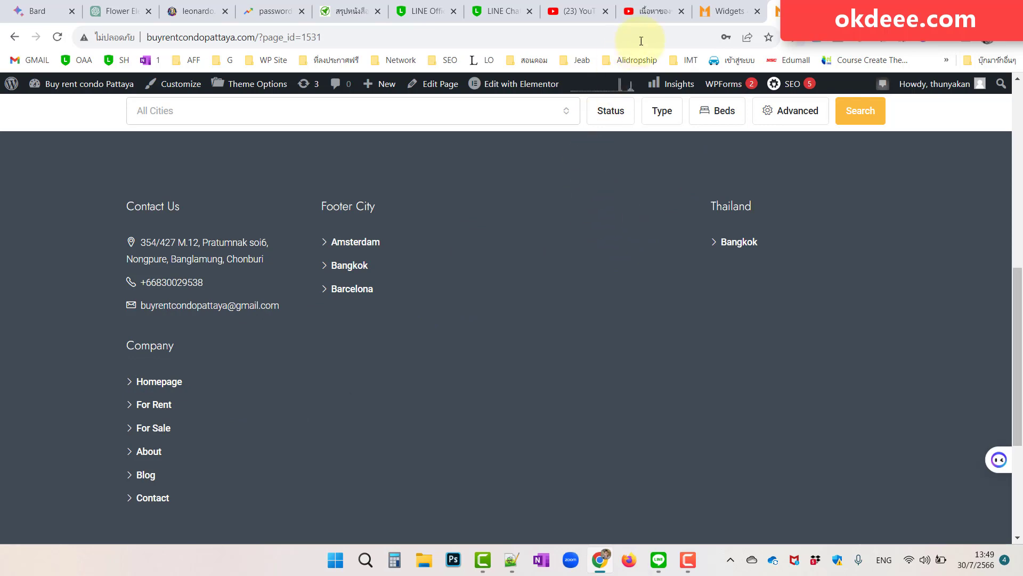
click(726, 11)
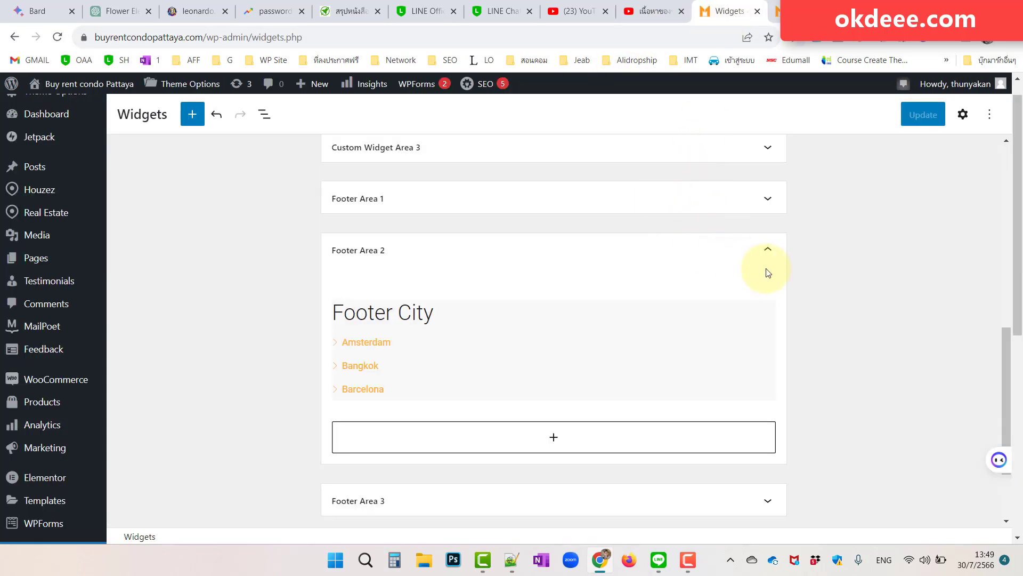
Step: Collapse Footer Area 2, expand Footer Area 3 and inspect its two empty column blocks
click(767, 250)
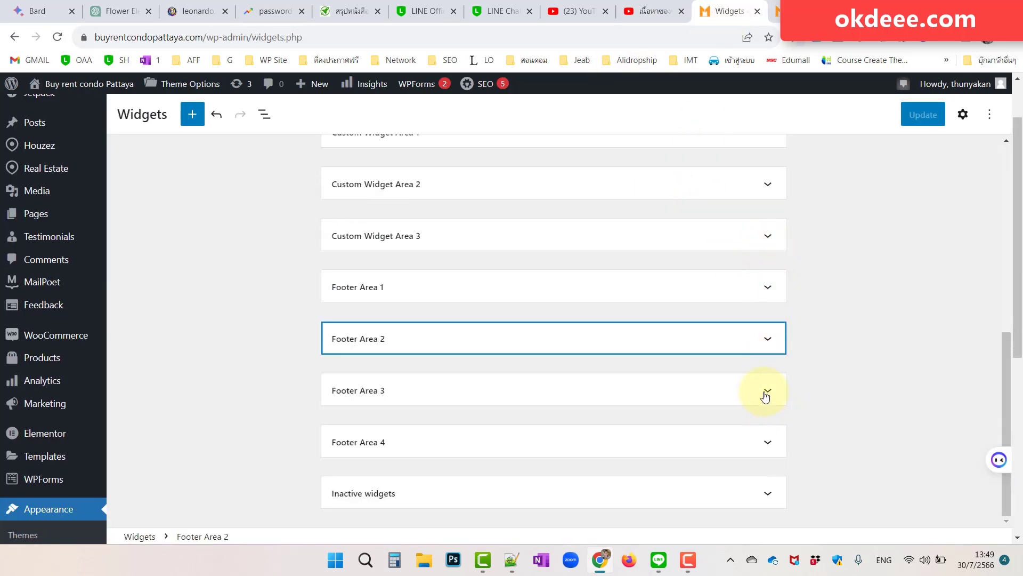
click(767, 391)
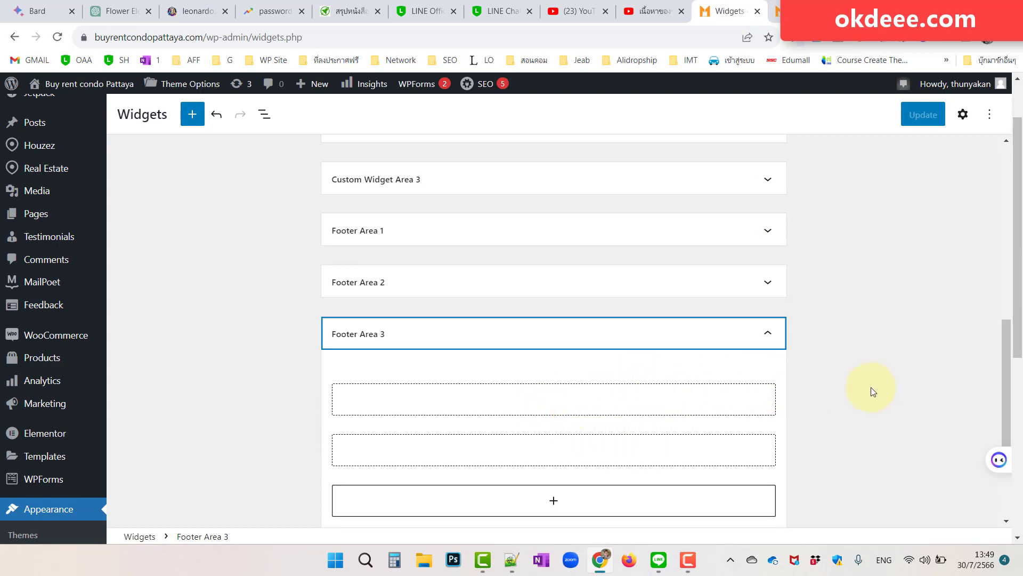
scroll(670, 367, down, 2)
click(544, 288)
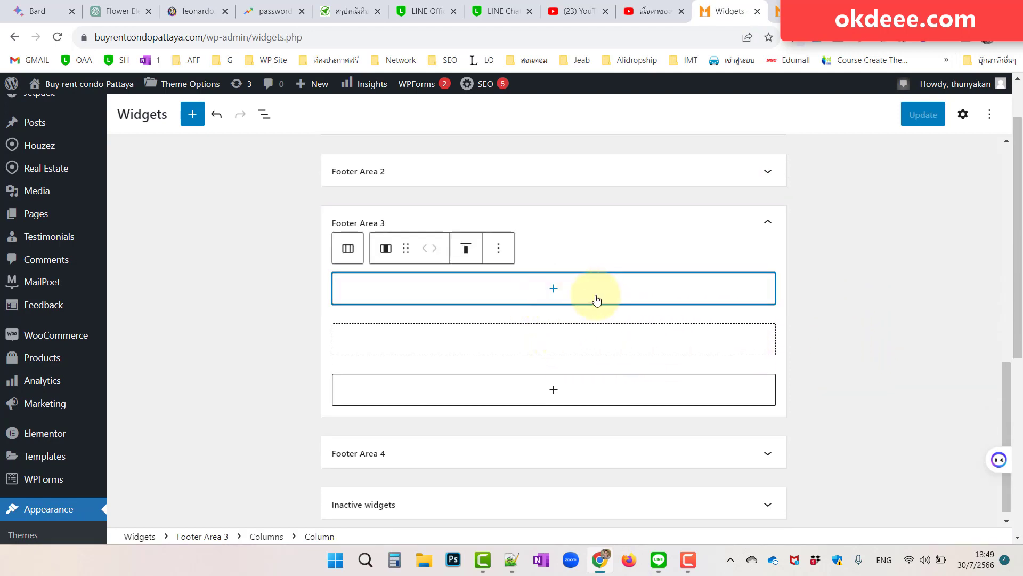
click(530, 338)
click(504, 303)
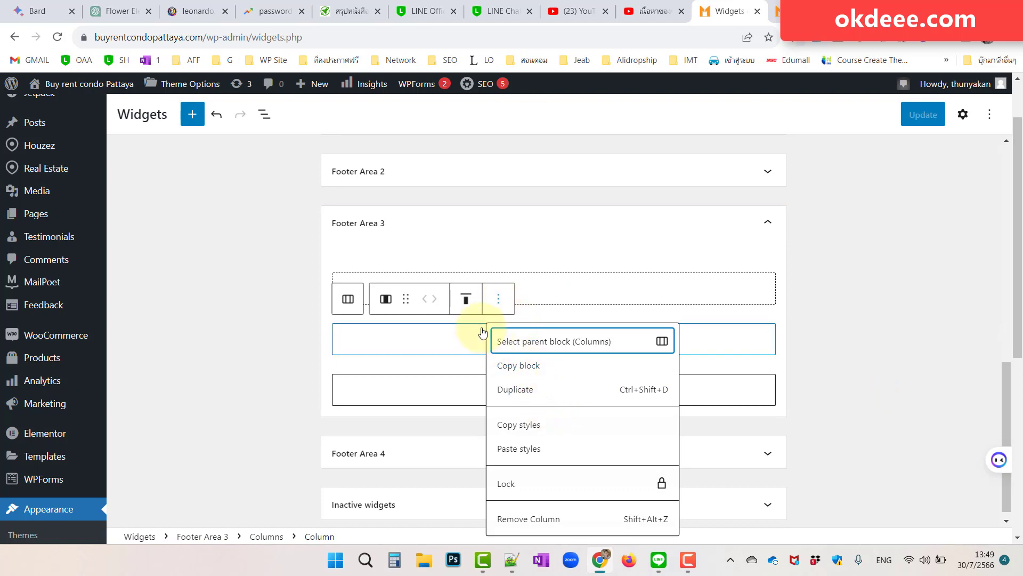
click(557, 258)
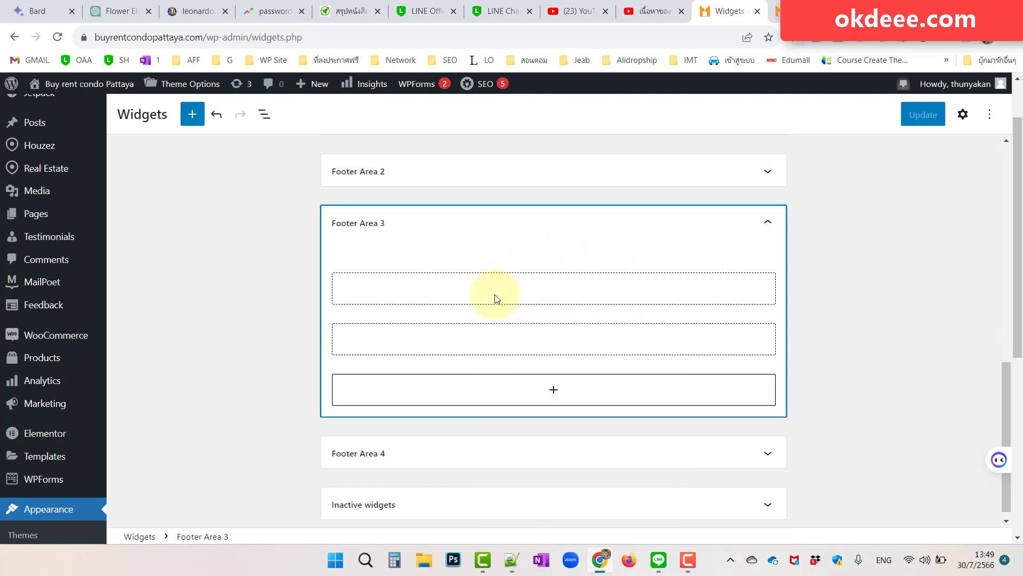
click(495, 298)
Step: Expand Footer Area 1 and look through the block options of its Company navigation menu
scroll(805, 296, up, 2)
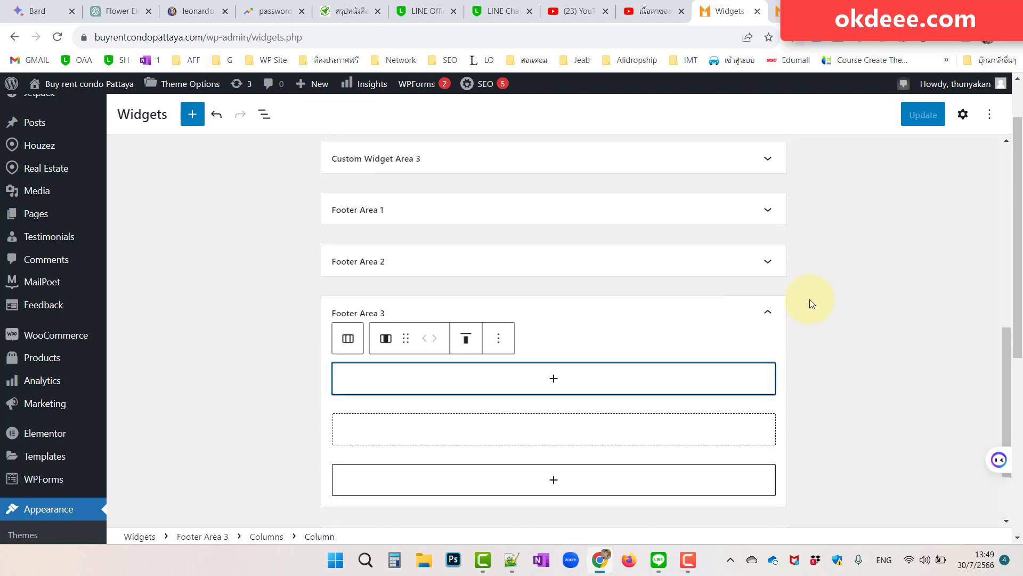
scroll(810, 302, up, 1)
click(772, 253)
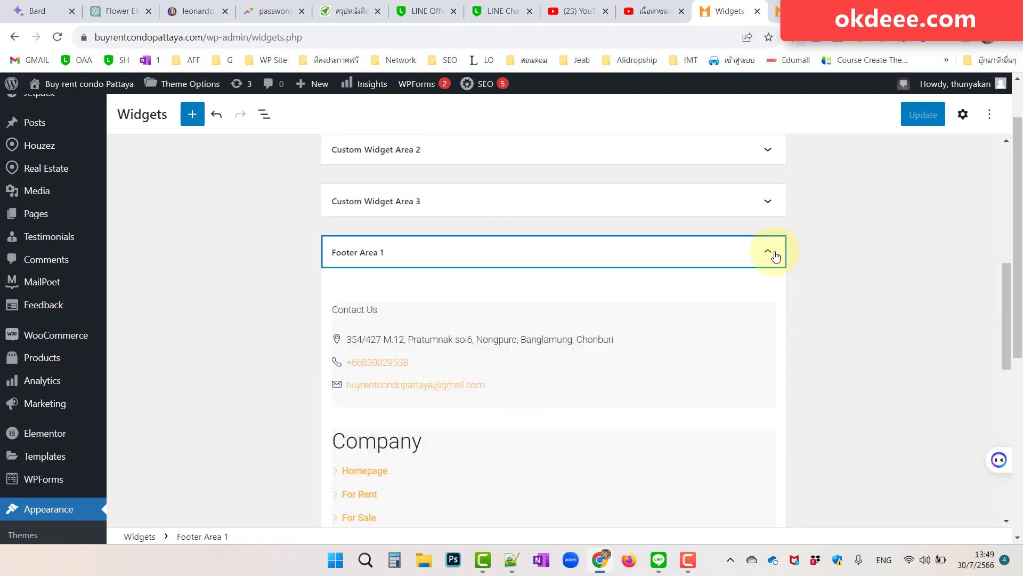
scroll(775, 256, down, 4)
click(715, 276)
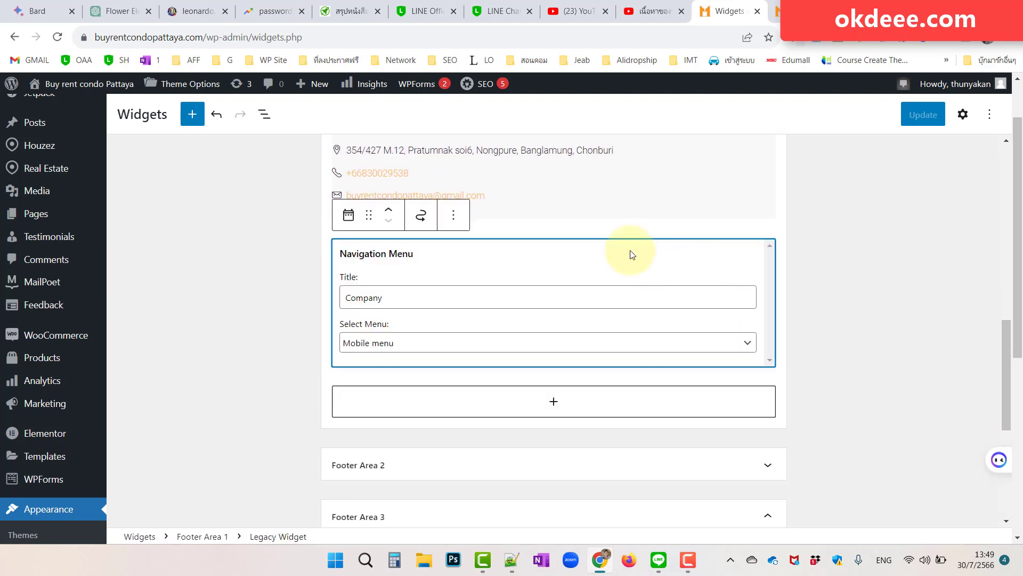
click(453, 216)
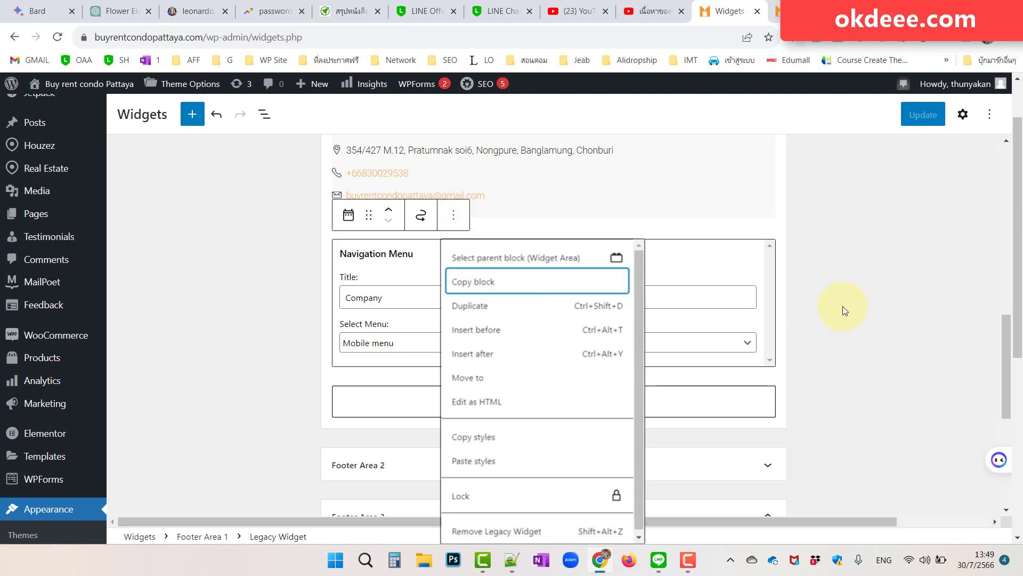
click(835, 292)
scroll(781, 309, down, 3)
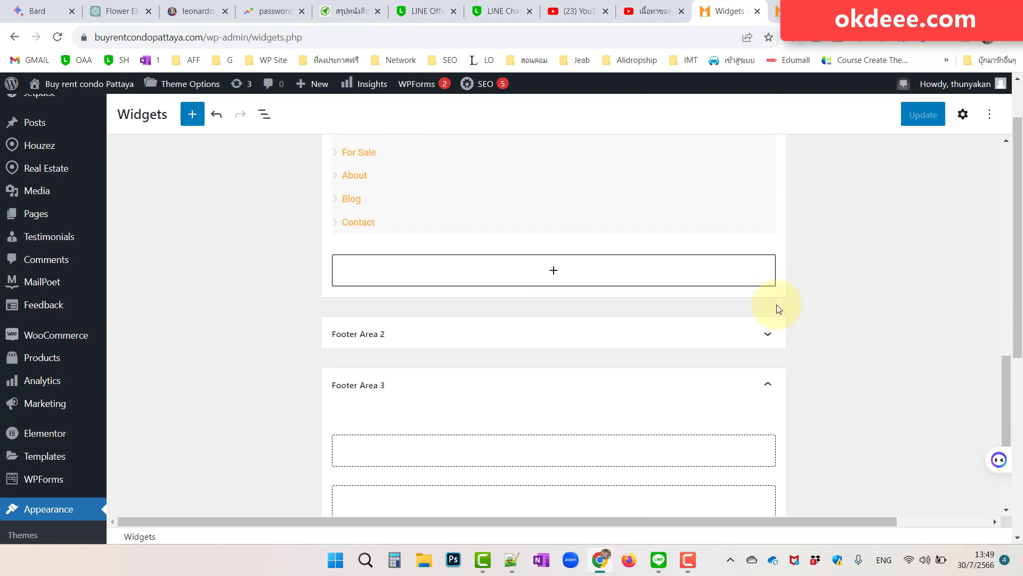
click(533, 412)
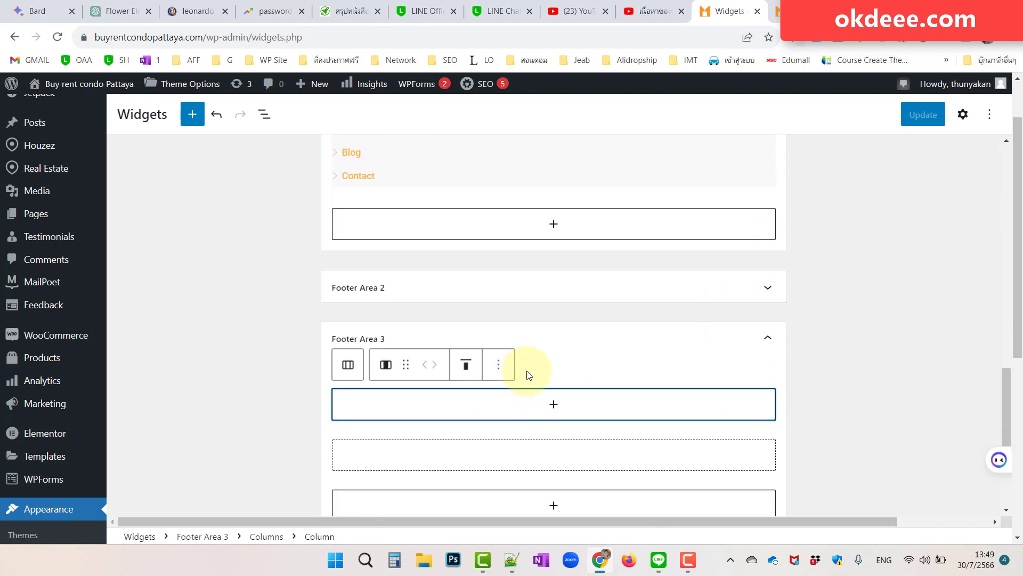
click(499, 366)
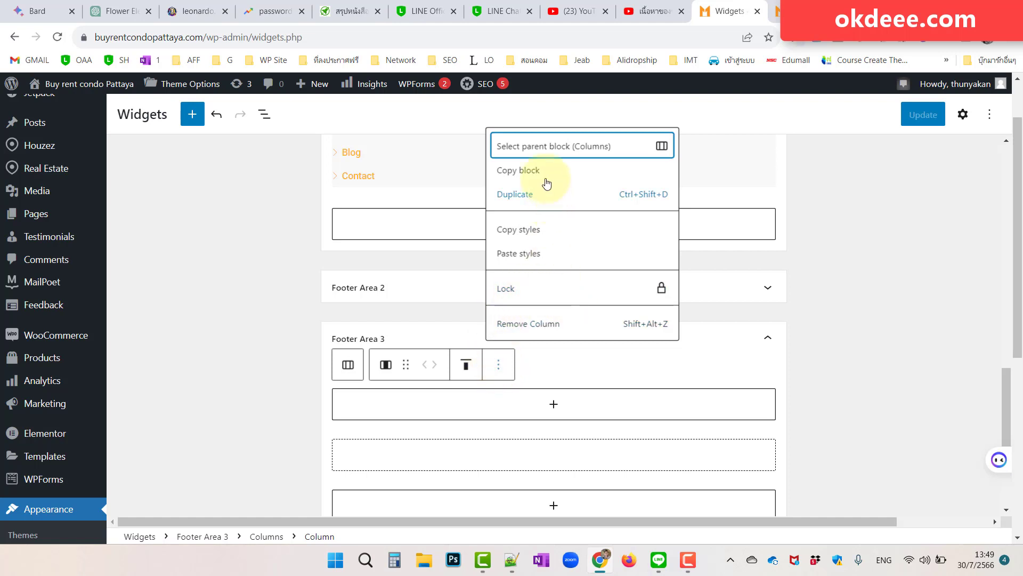
click(849, 332)
scroll(639, 377, down, 3)
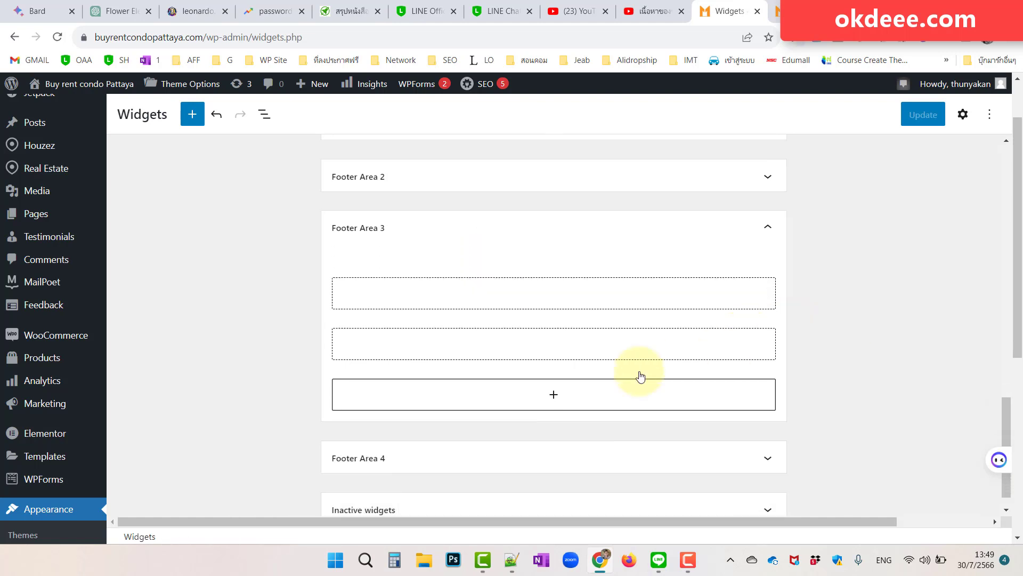
right_click(533, 248)
click(530, 246)
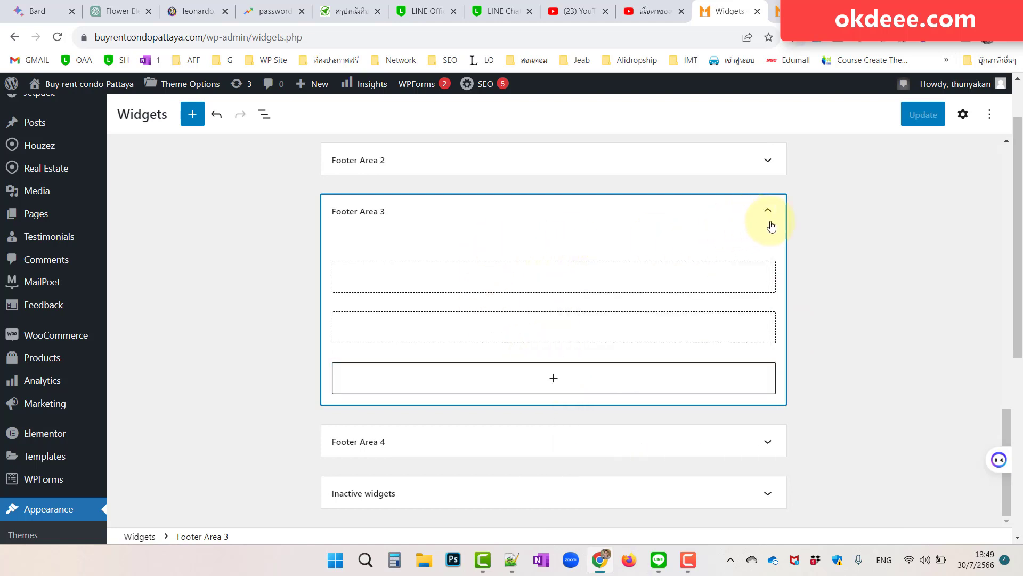
Step: Move the Company navigation menu from Footer Area 1 into Footer Area 3, above the empty columns
scroll(848, 251, up, 4)
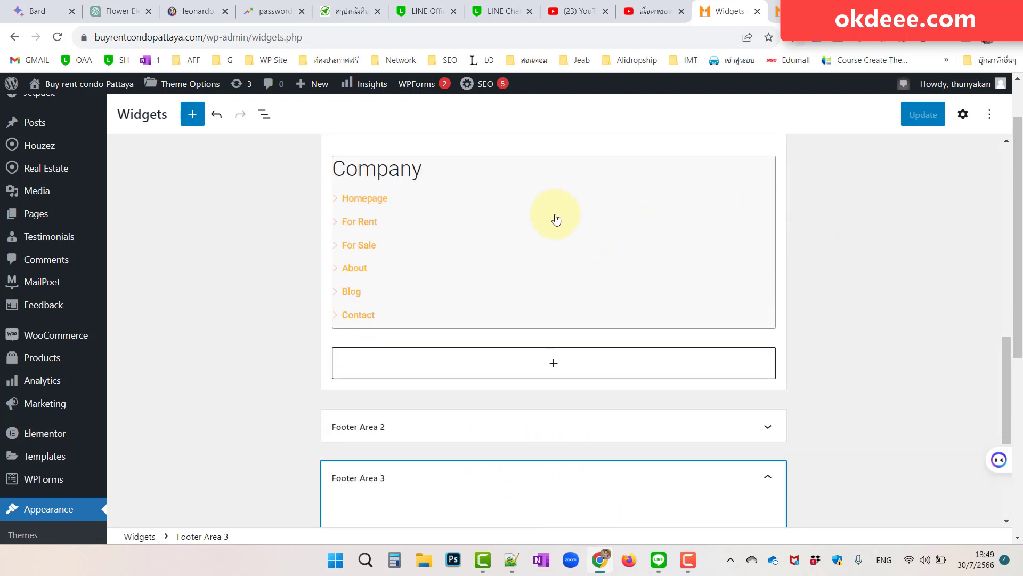
click(453, 159)
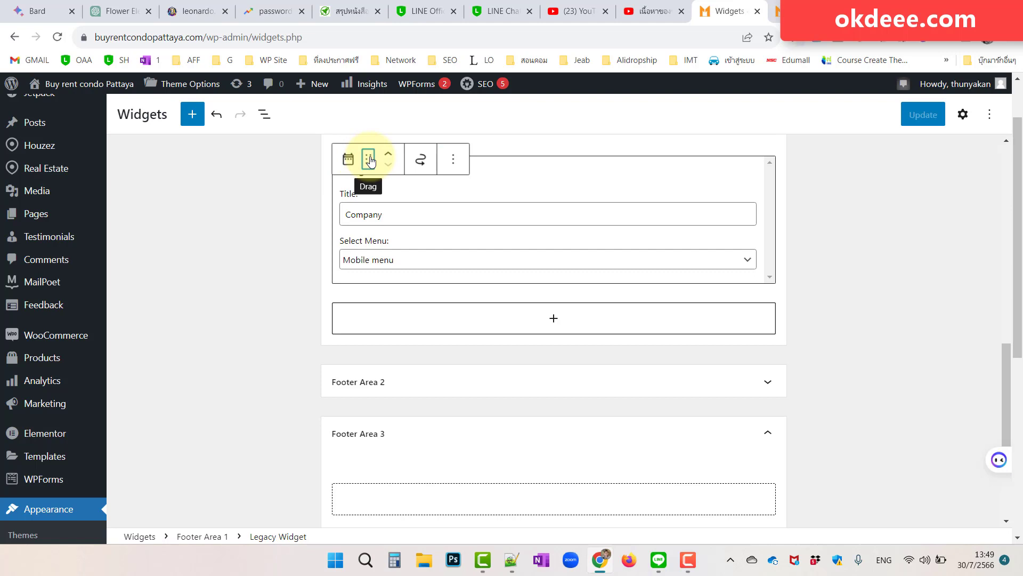
drag(369, 160, 469, 249)
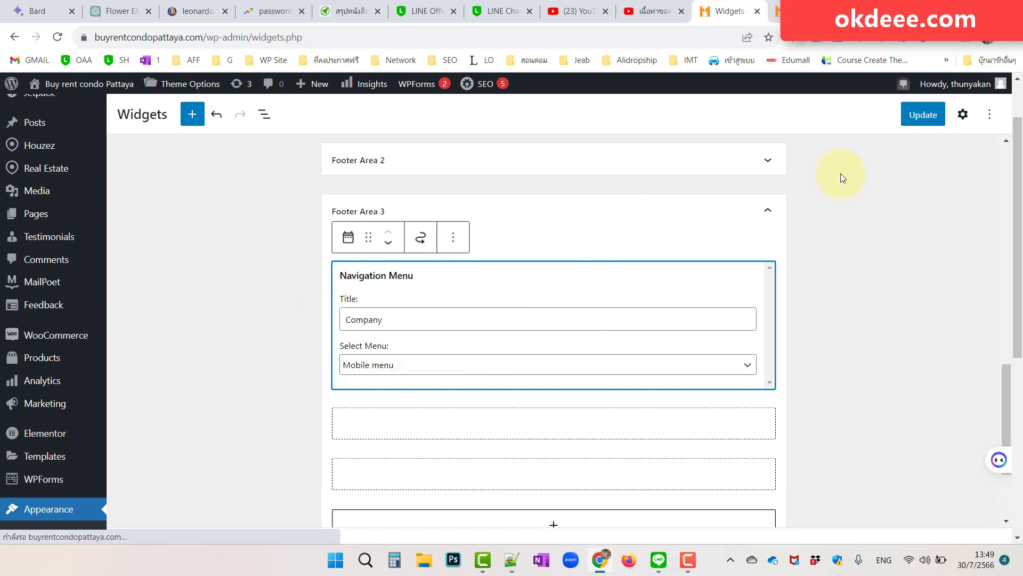
Step: Save the widget changes and reload the live site page to check the footer's column layout
click(921, 116)
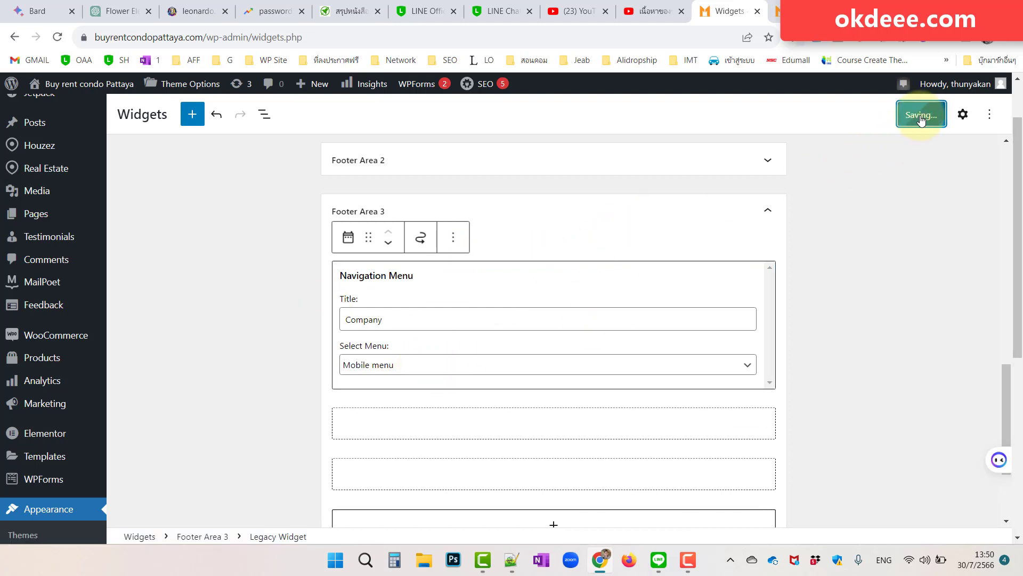
click(783, 11)
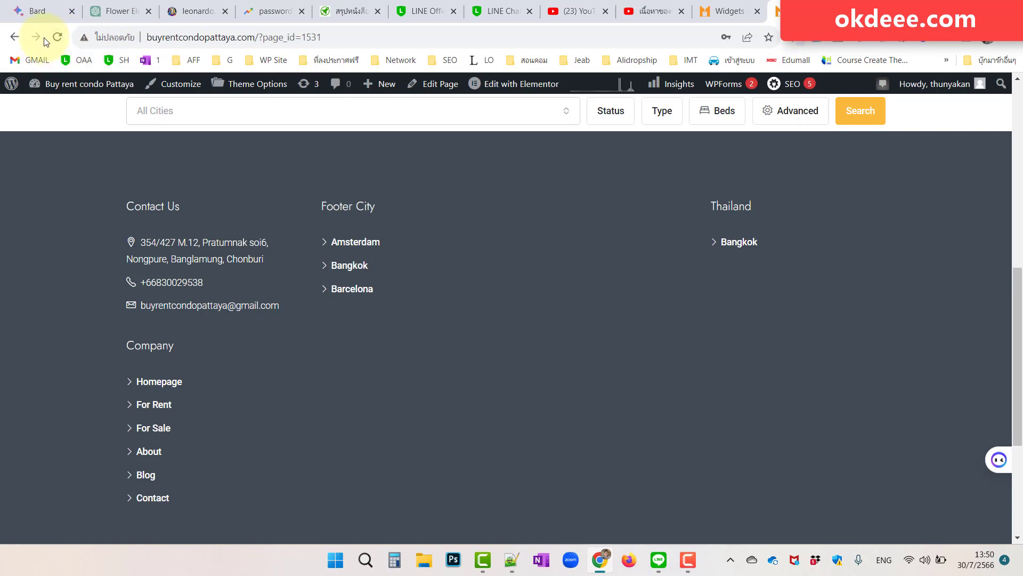
click(59, 37)
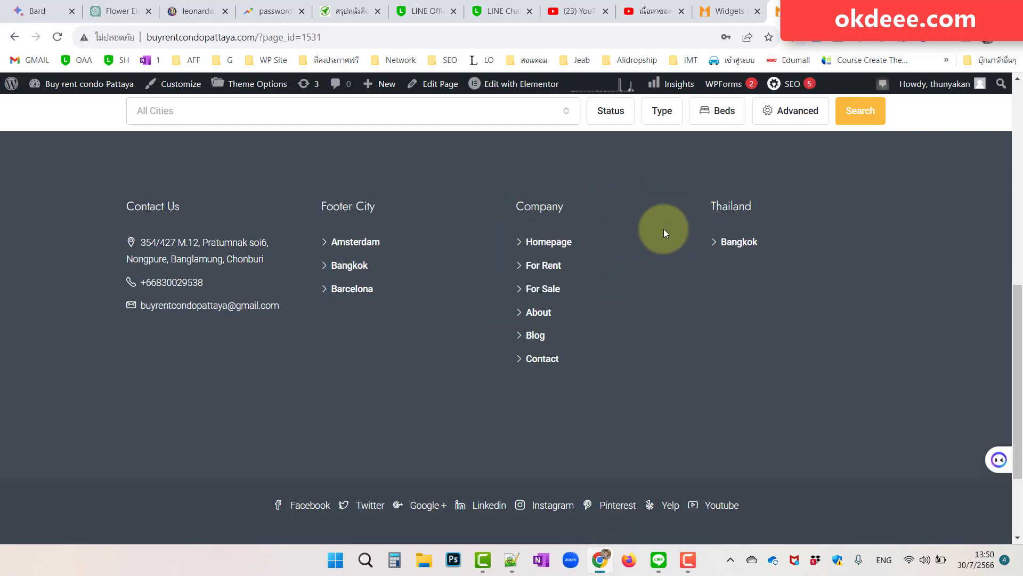
Step: Return to the widget settings and collapse Footer Area 3 and Footer Area 1
click(730, 12)
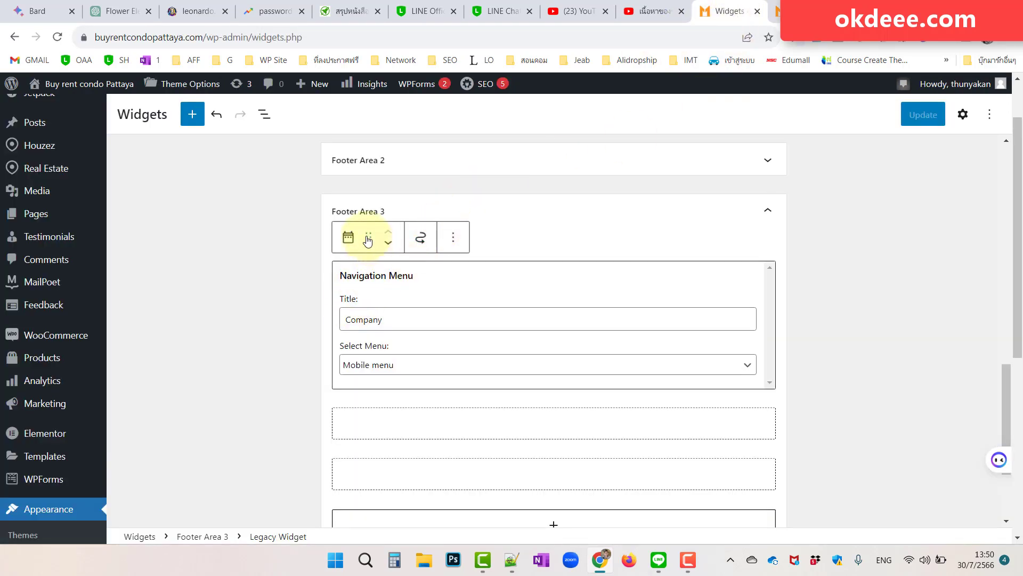
click(768, 214)
scroll(804, 264, up, 2)
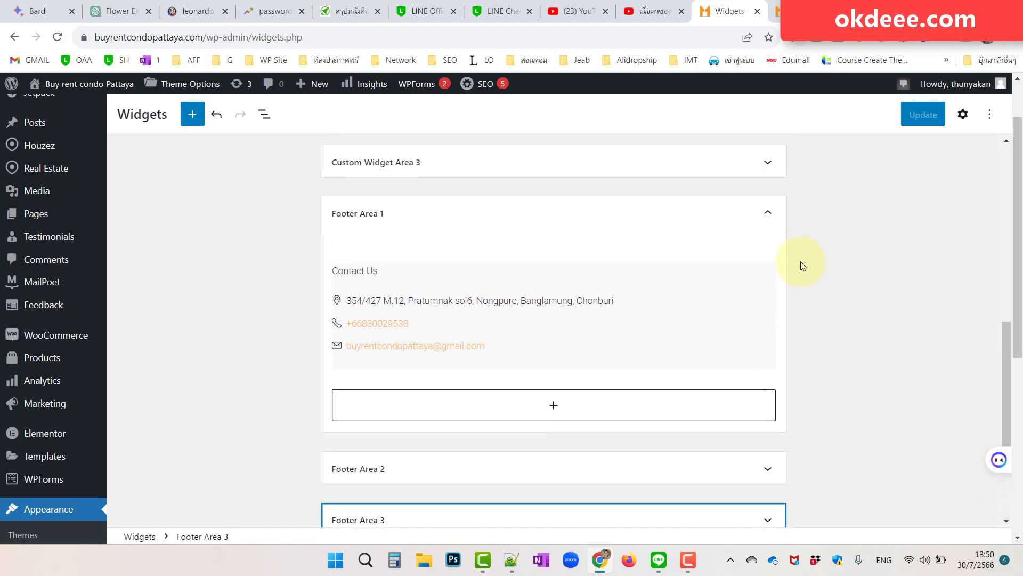
click(767, 216)
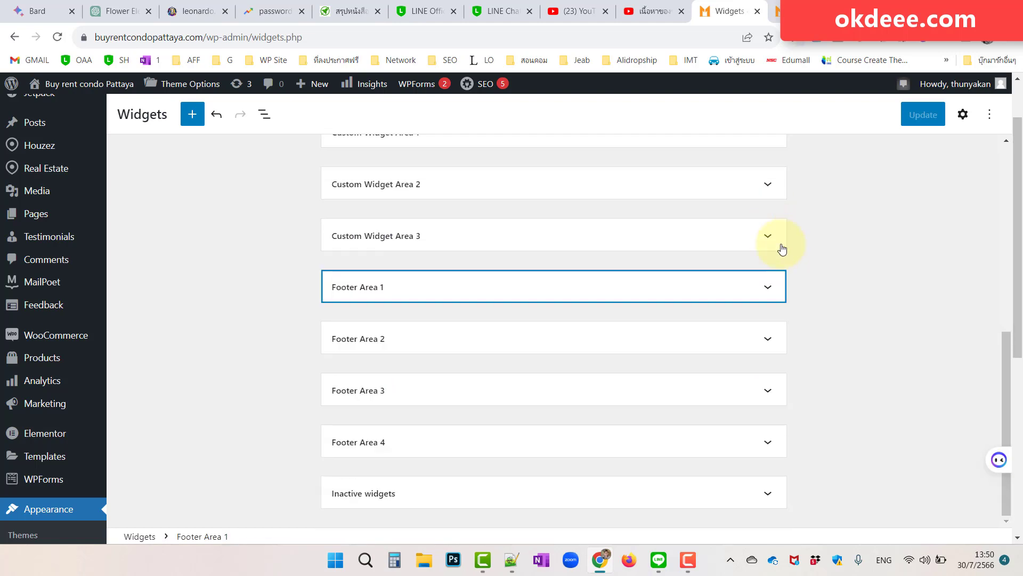
Step: Switch to the live site page and review the arrangement of its four footer columns
click(777, 10)
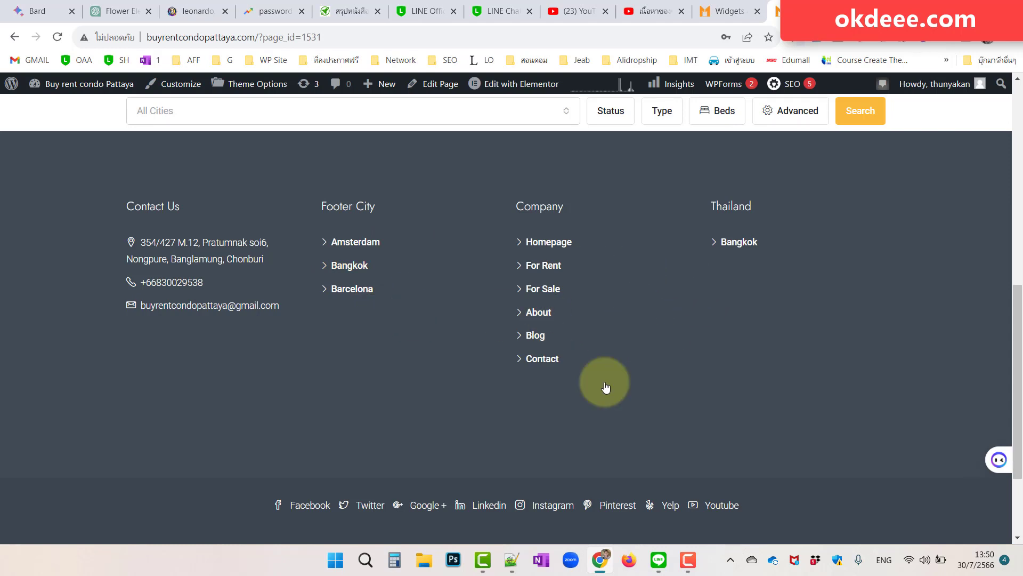
scroll(791, 345, up, 2)
scroll(788, 351, up, 2)
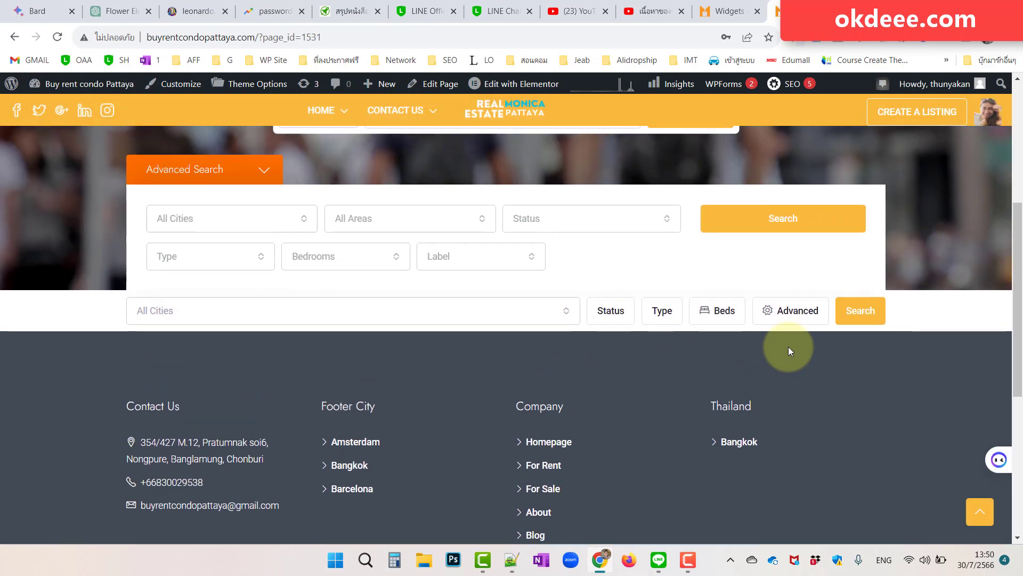
scroll(807, 366, down, 5)
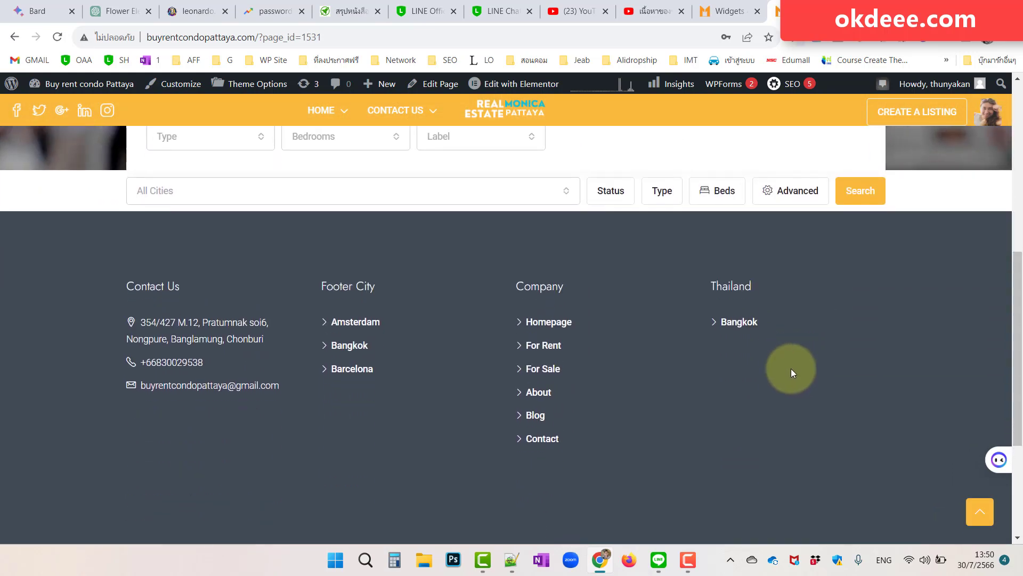